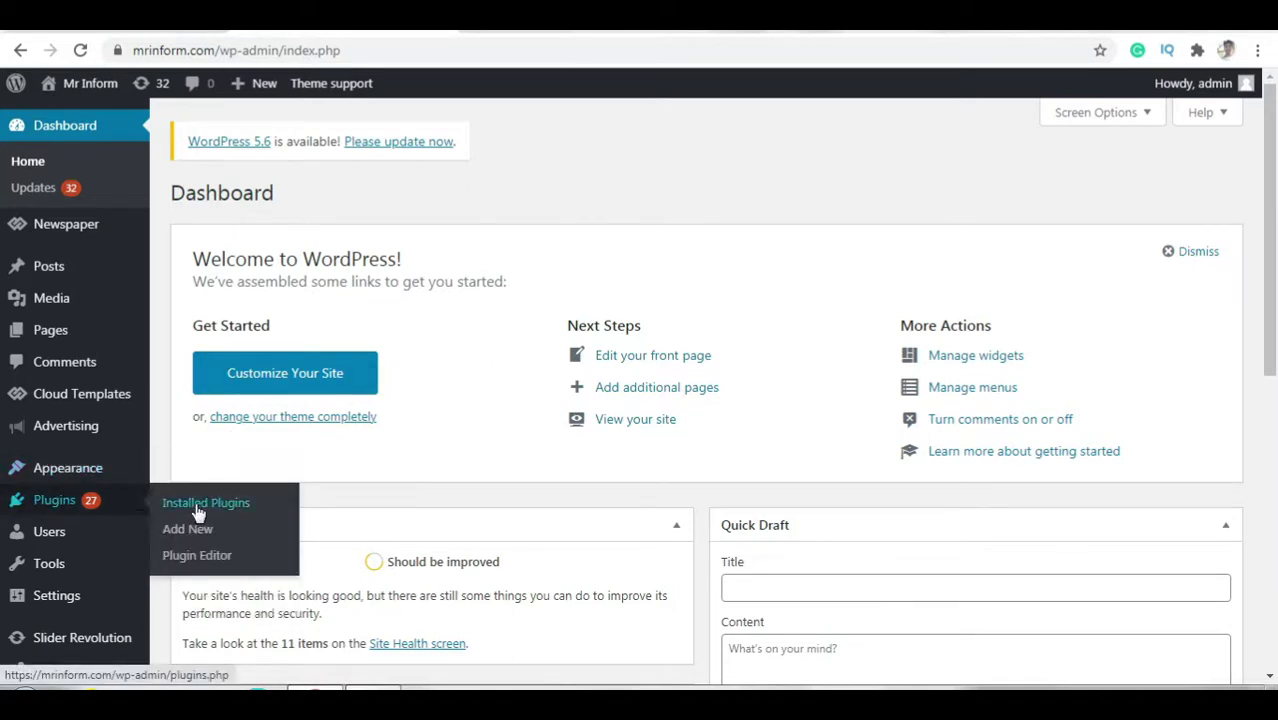
# Search the plugin directory for "popup maker", and install and activate "Popup Maker – Popup Forms, Opt-ins & More".
pyautogui.click(199, 527)
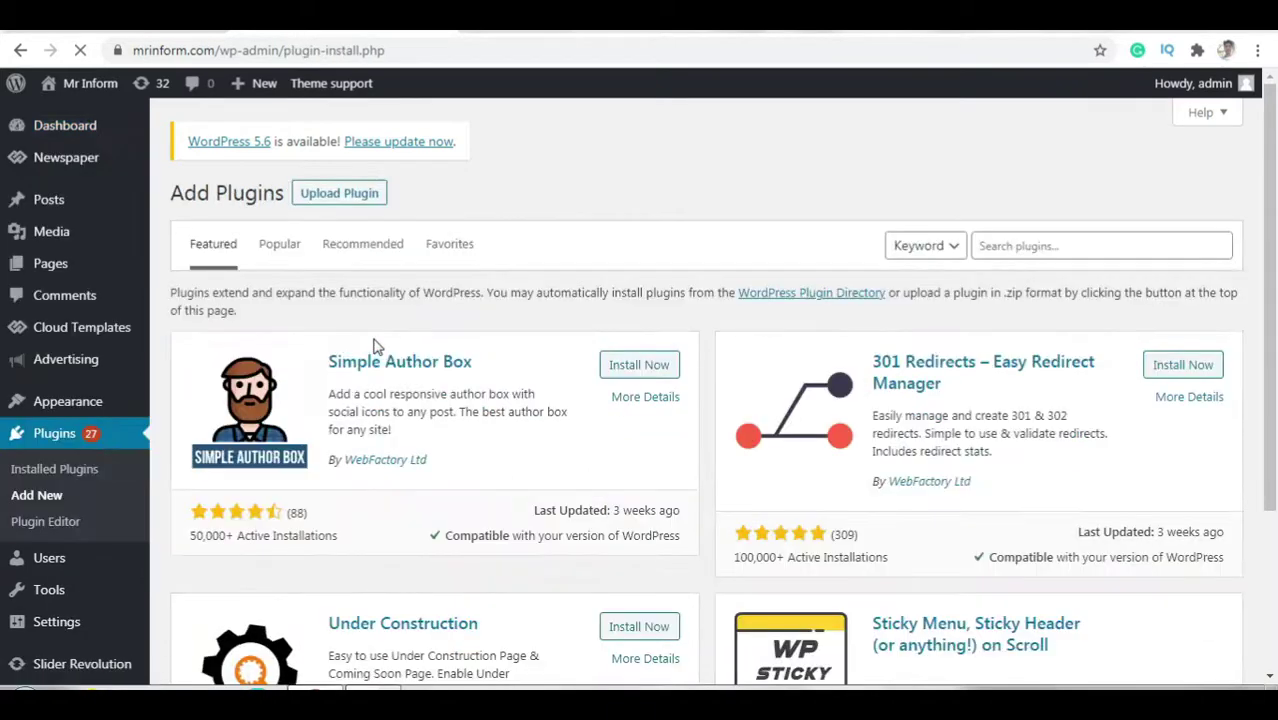
pyautogui.click(1053, 250)
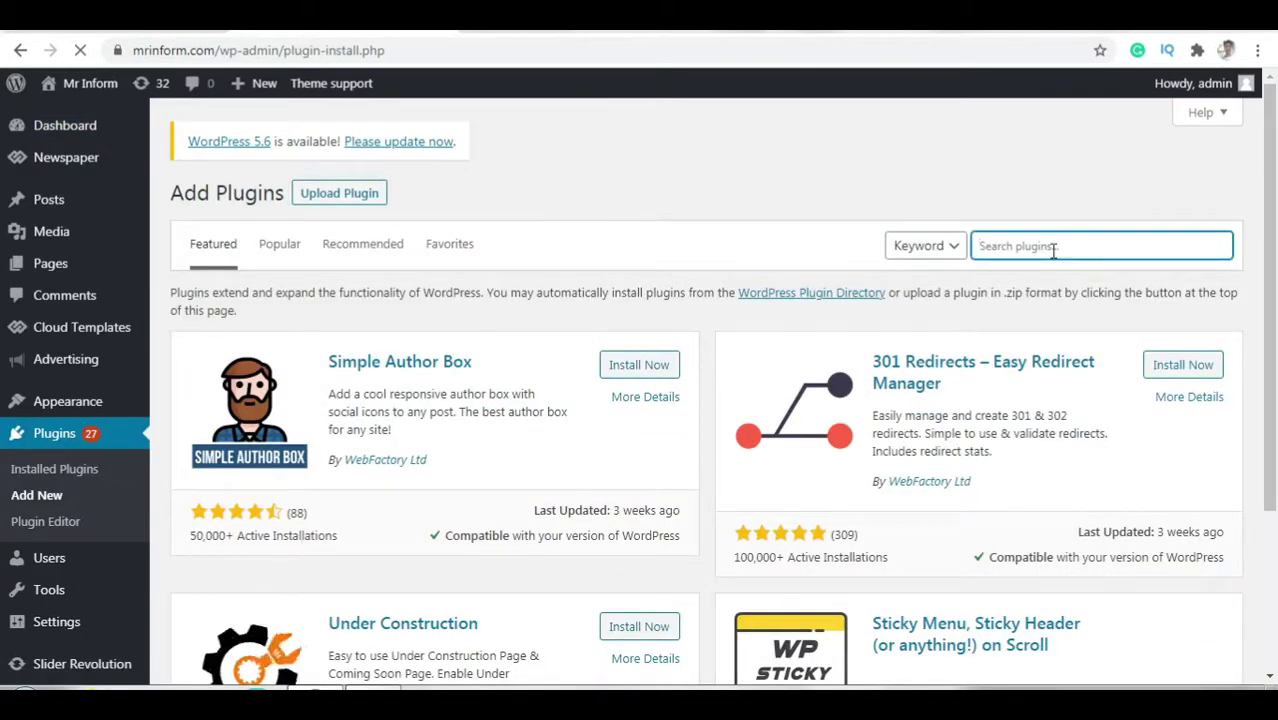
pyautogui.write('popup ')
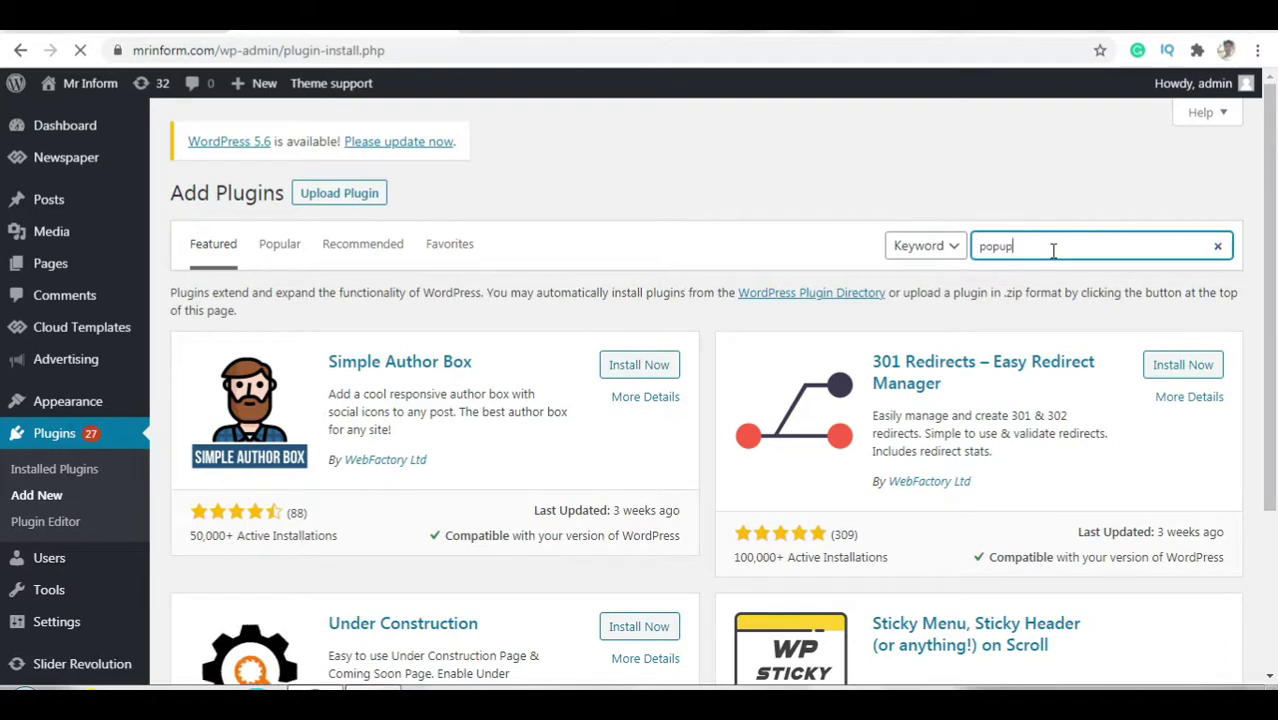
pyautogui.write('maker')
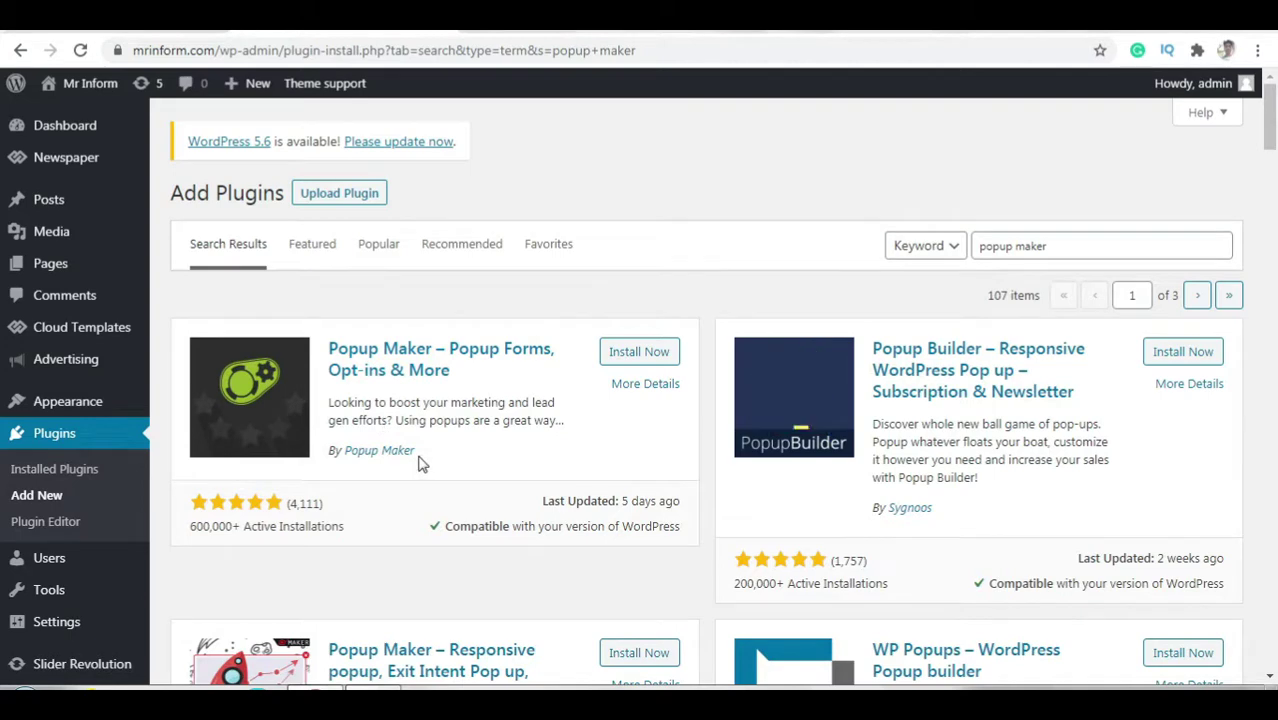
pyautogui.click(620, 359)
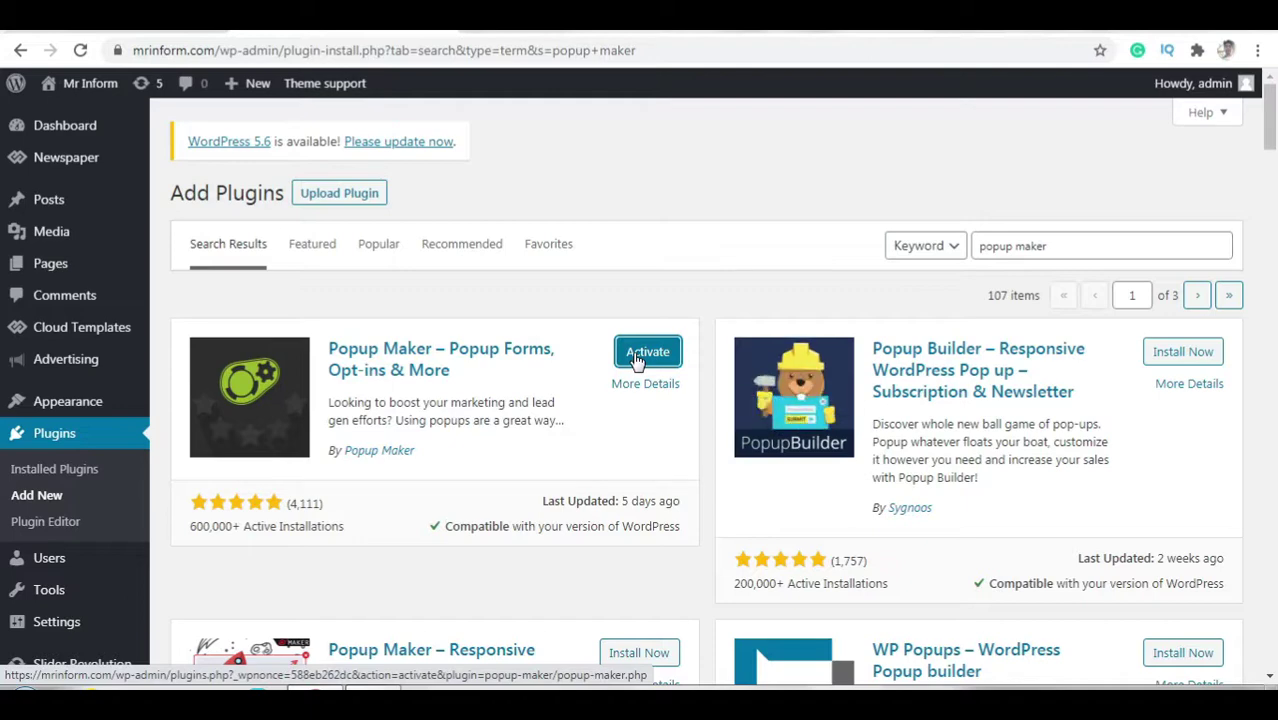
pyautogui.click(637, 358)
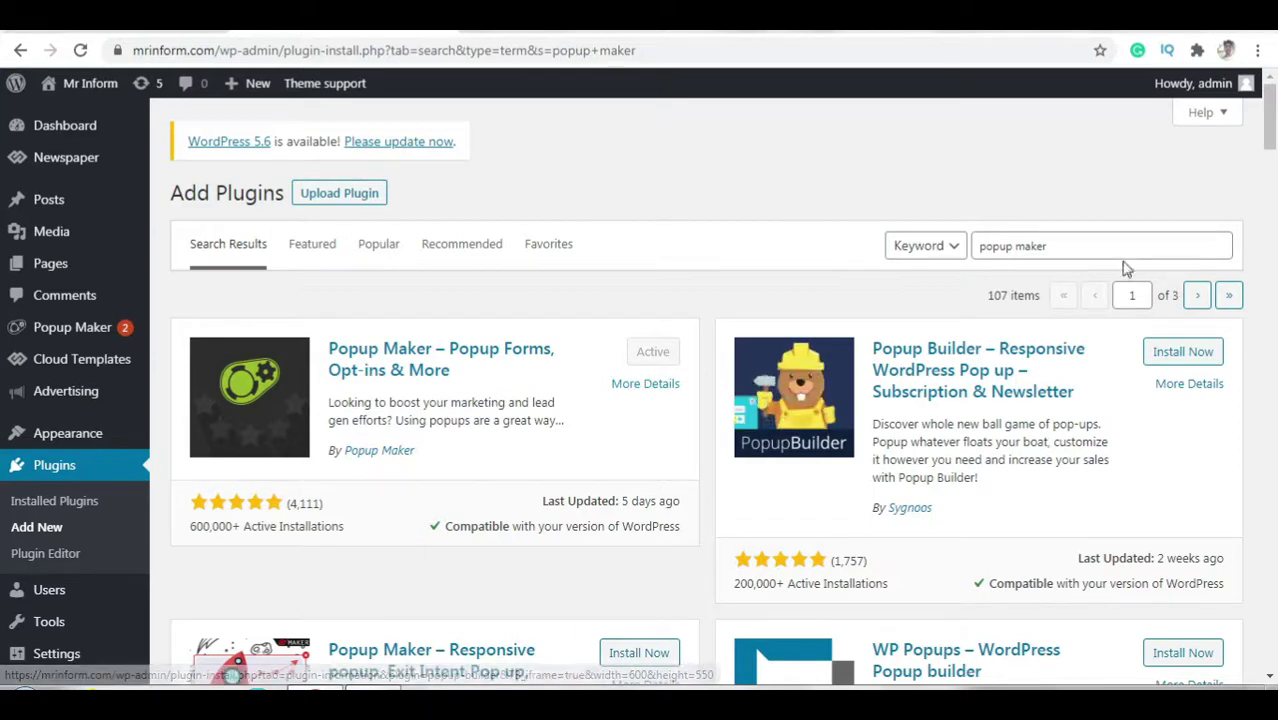
# Search the plugin directory for "wpform", and install and activate "Contact Form by WPForms".
pyautogui.click(1081, 238)
pyautogui.hotkey('ctrl', 'a')
pyautogui.write('wp')
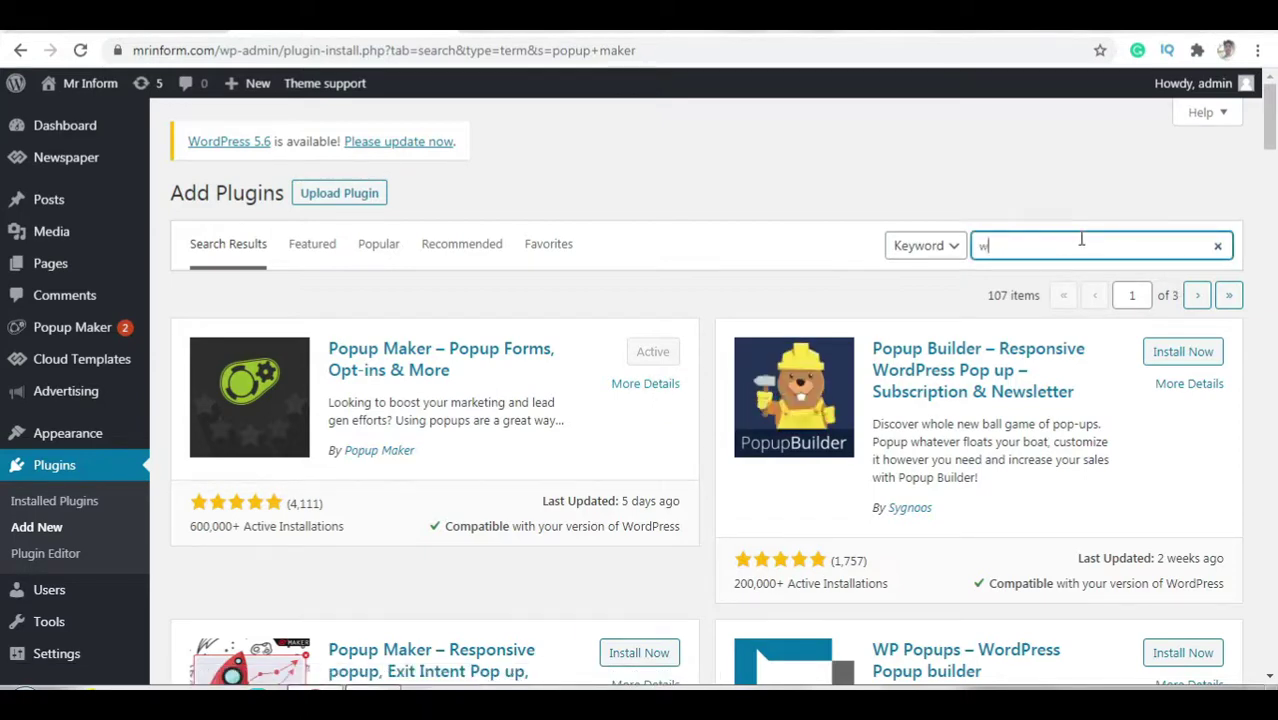
pyautogui.write('form')
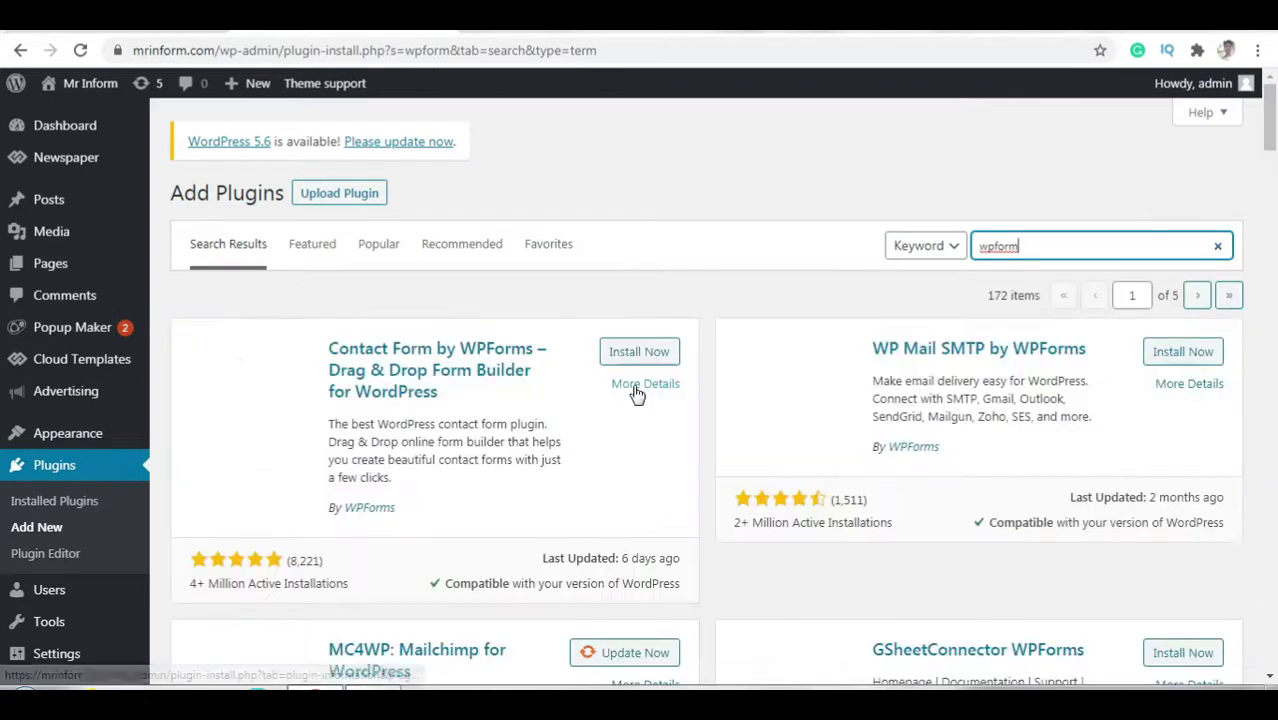
pyautogui.click(633, 352)
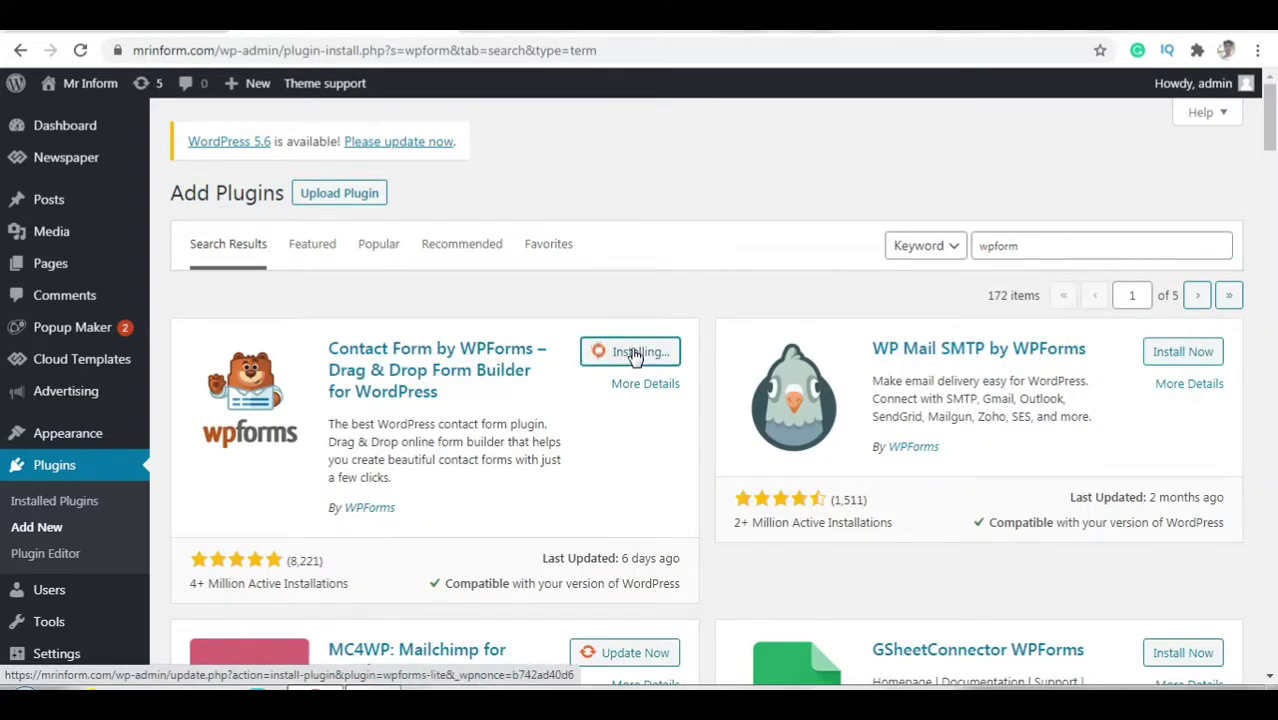
pyautogui.click(648, 354)
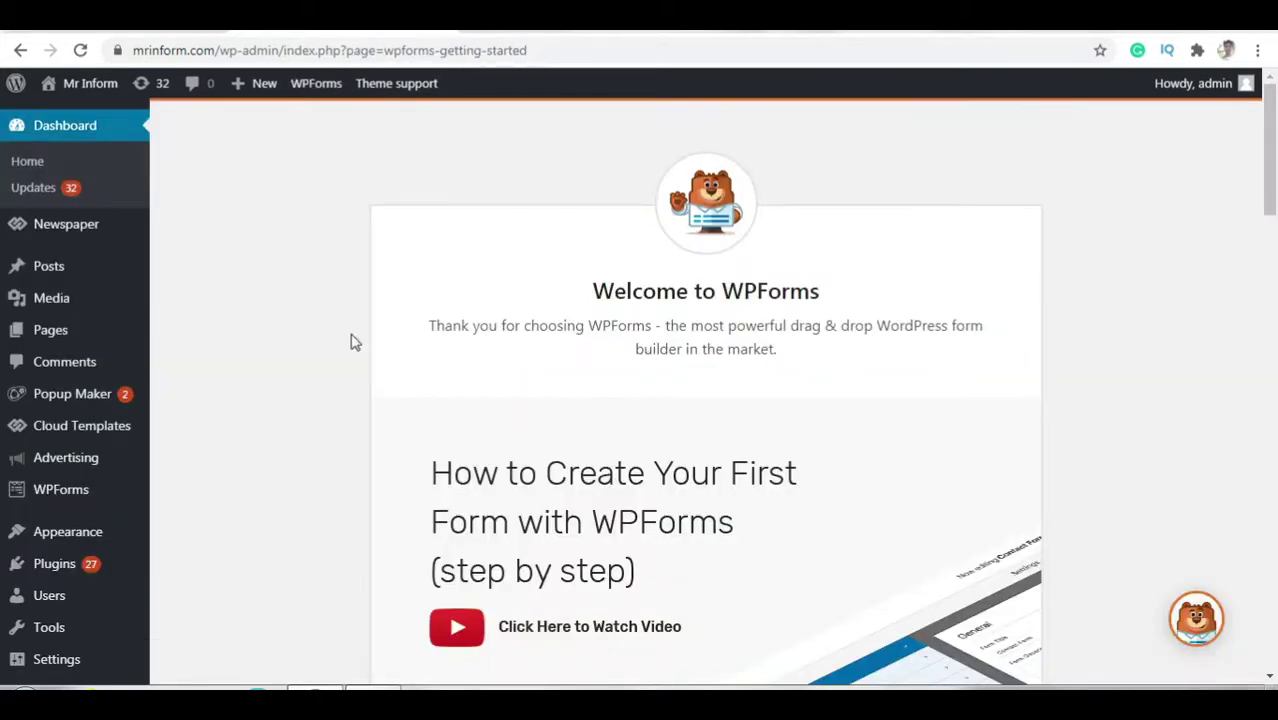
# Create a new WPForms form named "homepage1" from the Simple Contact Form template.
pyautogui.scroll(-5, 352, 342)
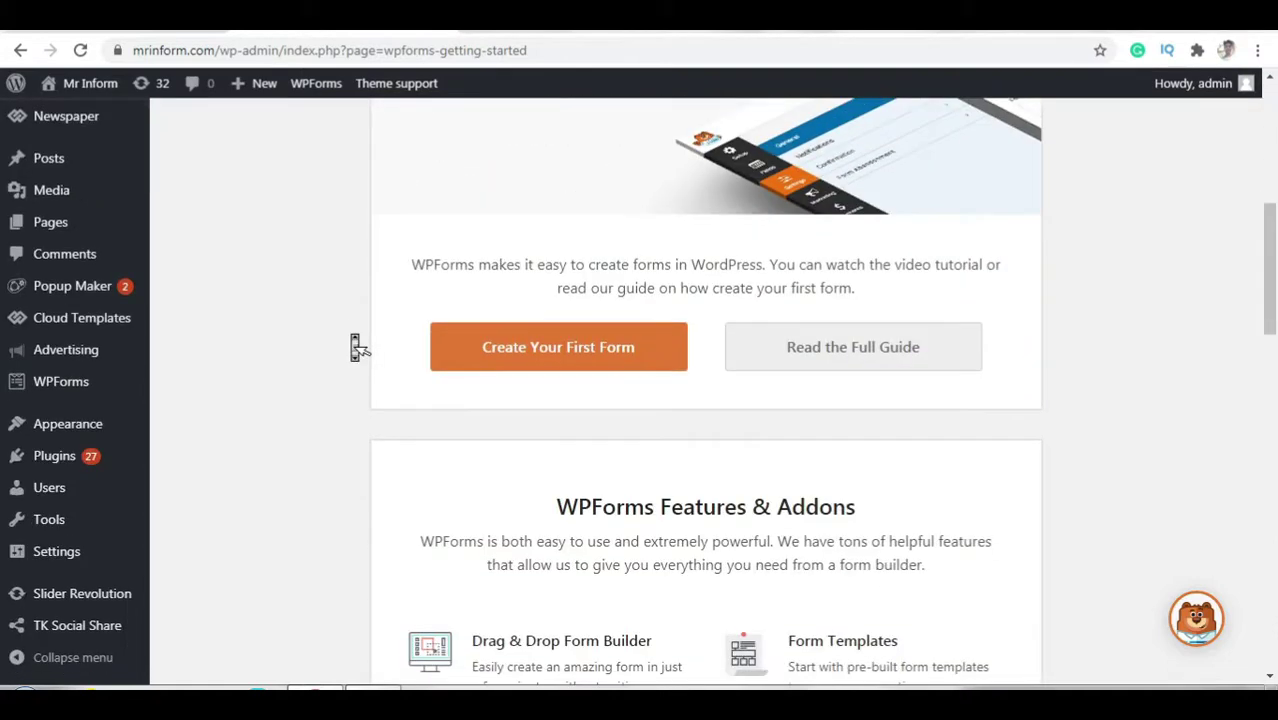
pyautogui.moveTo(128, 502)
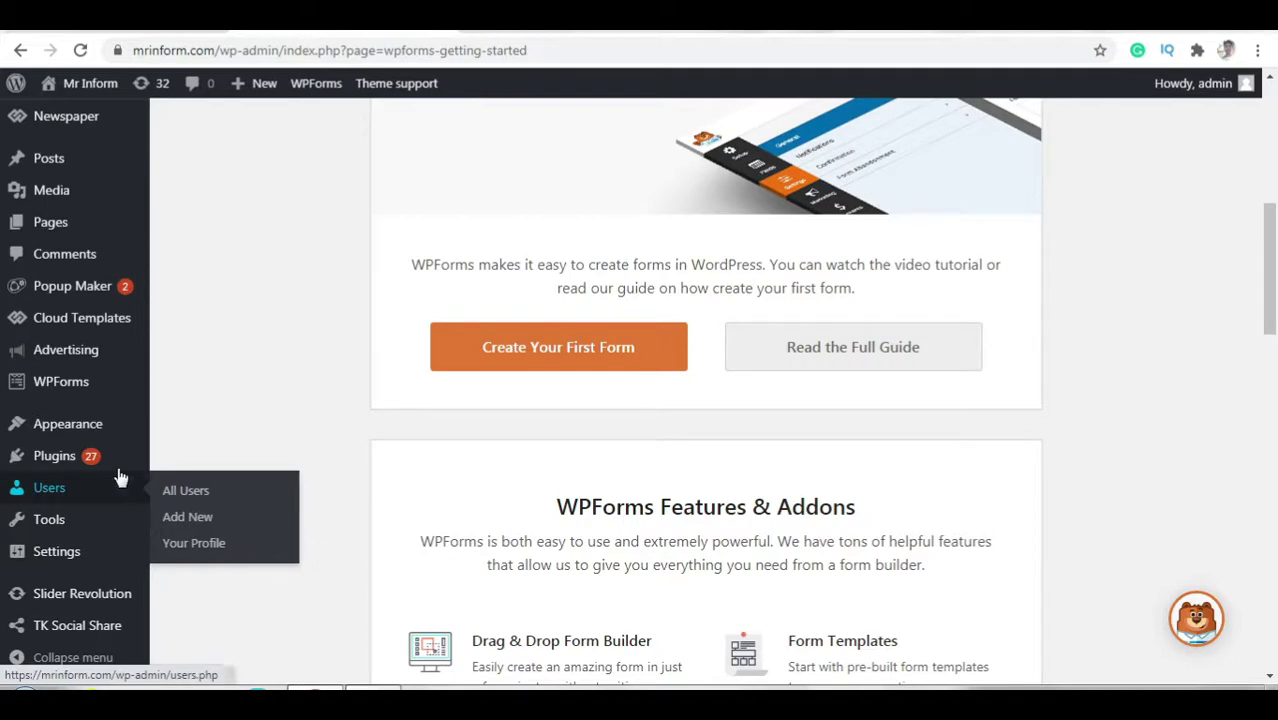
pyautogui.moveTo(103, 465)
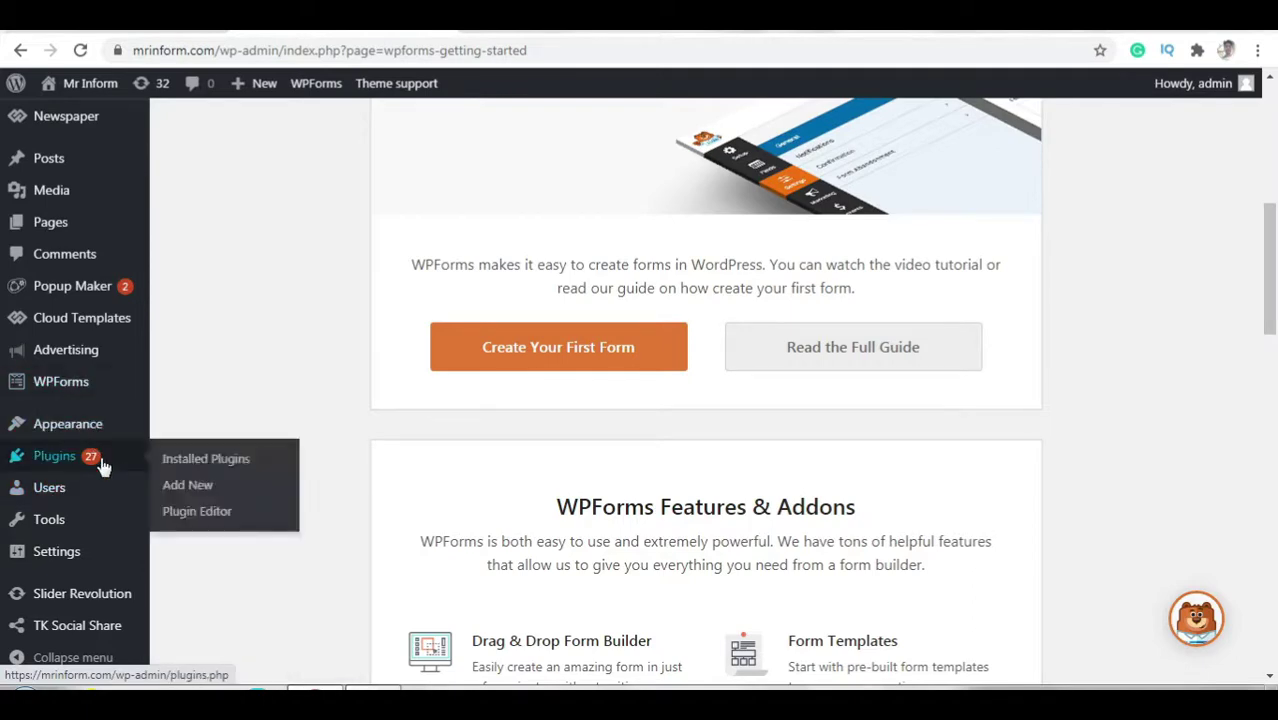
pyautogui.scroll(-12, 103, 465)
pyautogui.moveTo(97, 551)
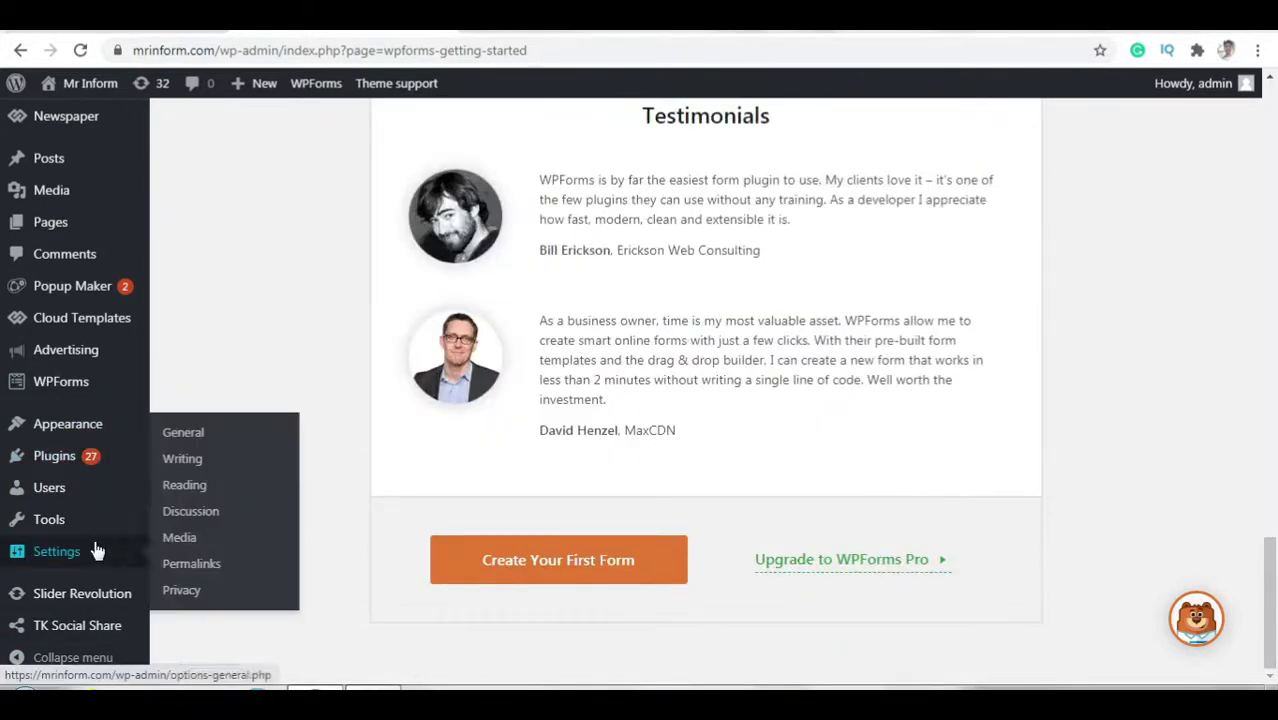
pyautogui.moveTo(100, 384)
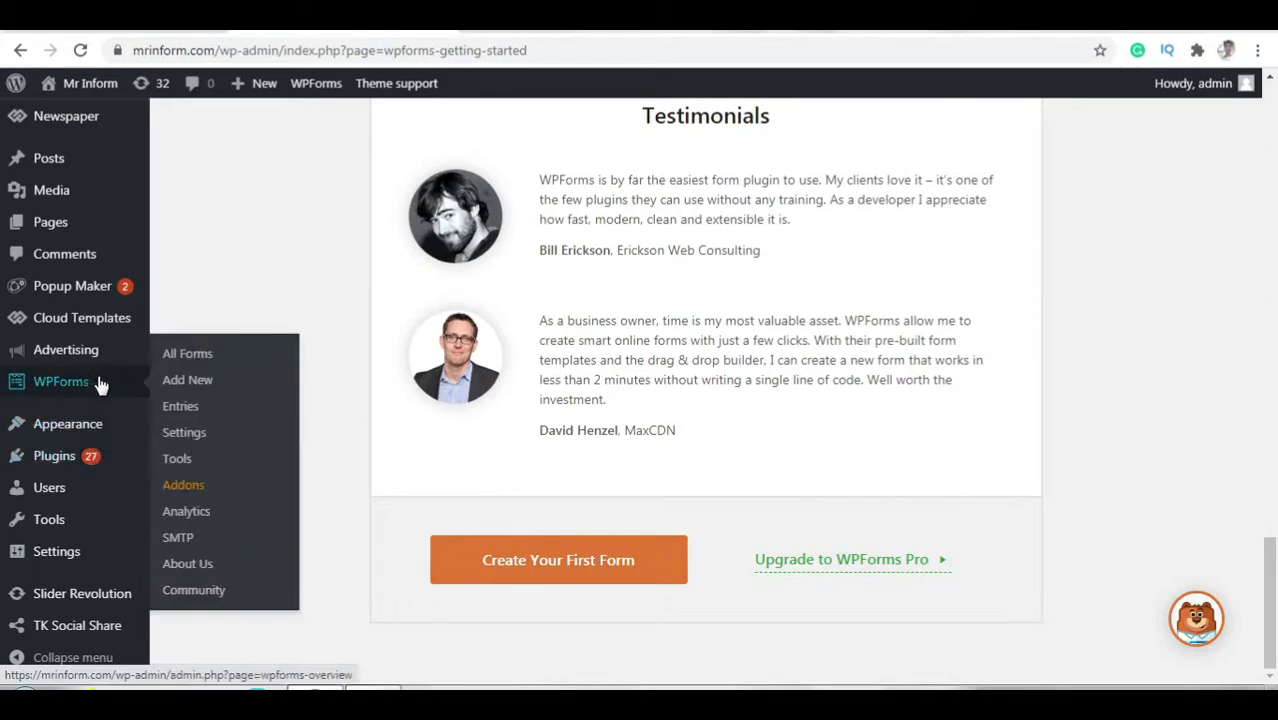
pyautogui.click(178, 380)
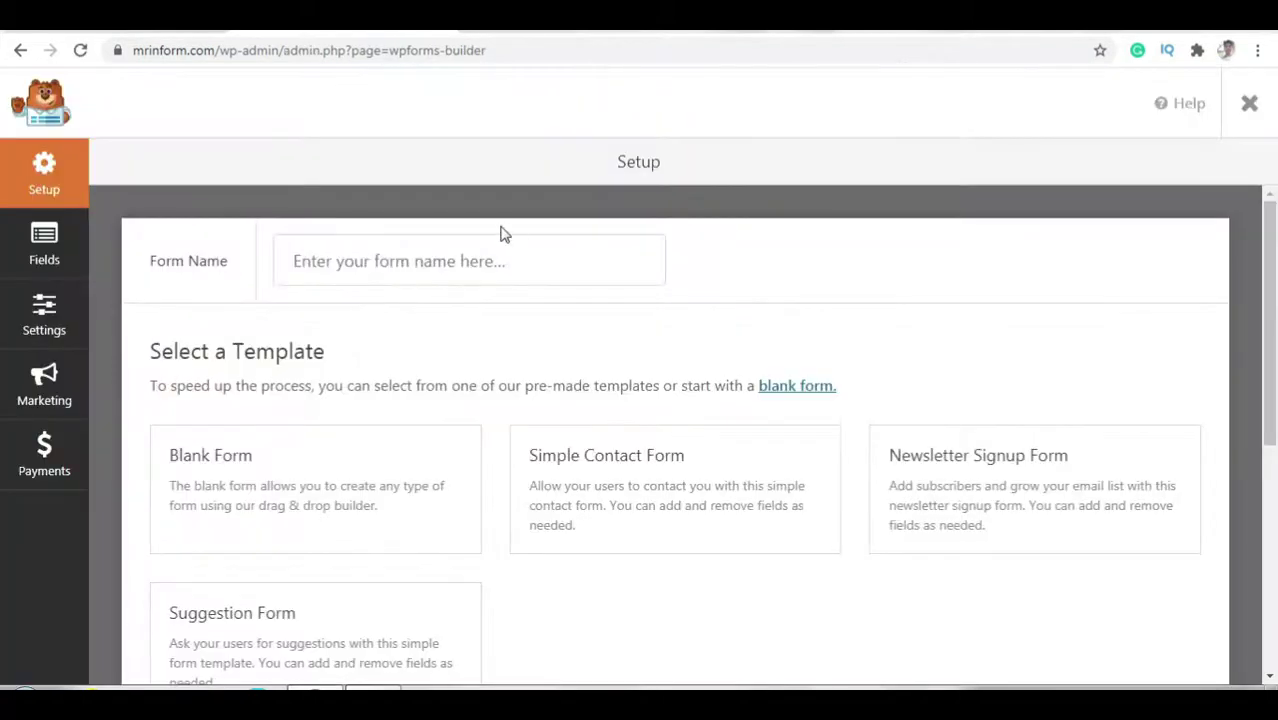
pyautogui.click(501, 250)
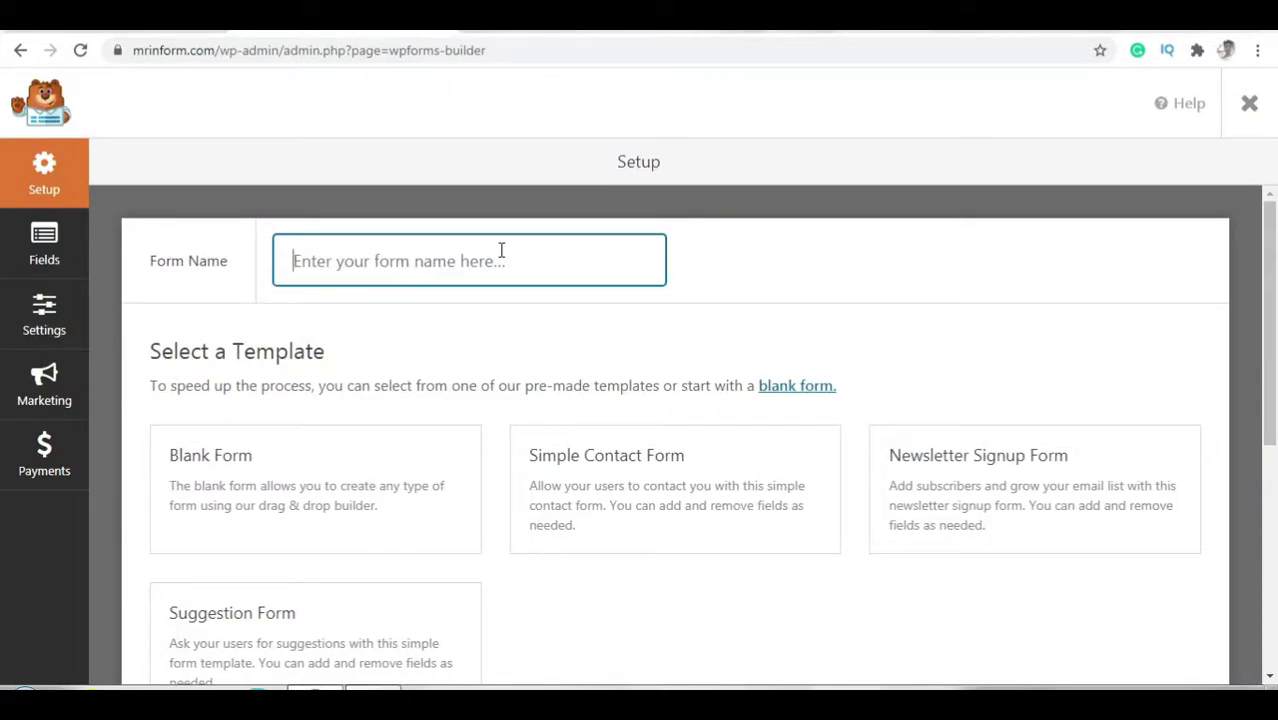
pyautogui.write('home')
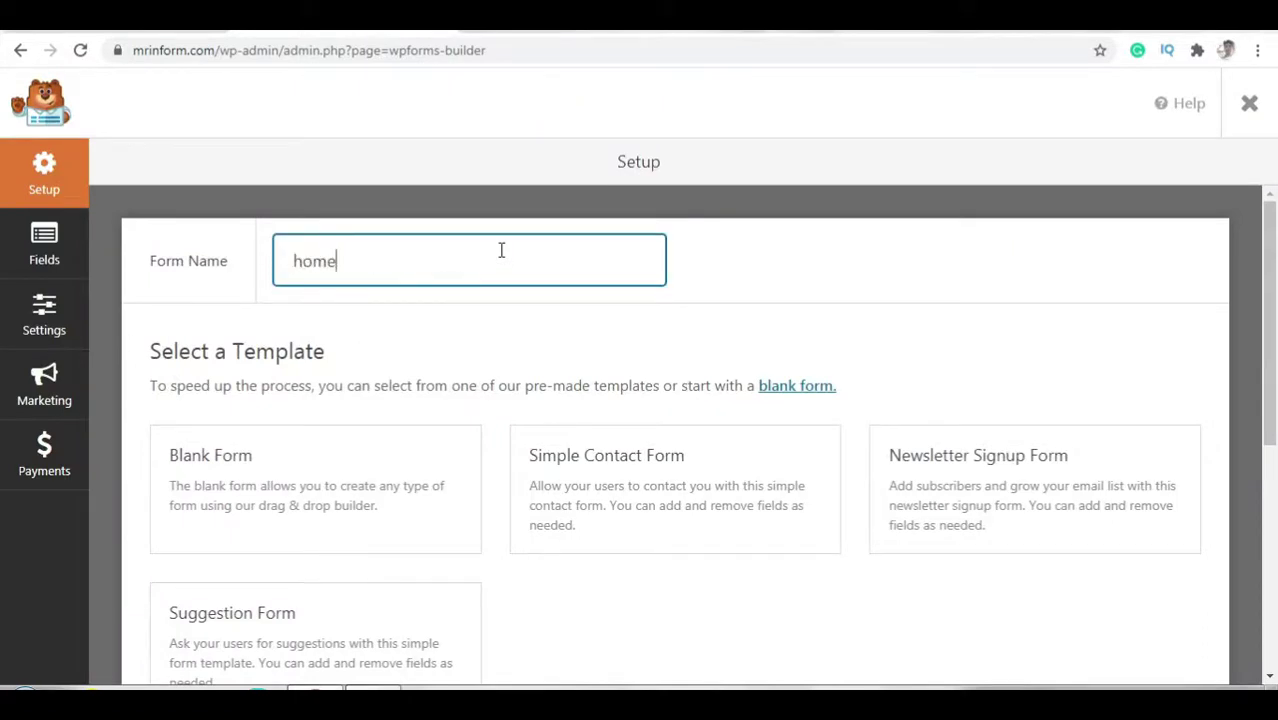
pyautogui.write('page1')
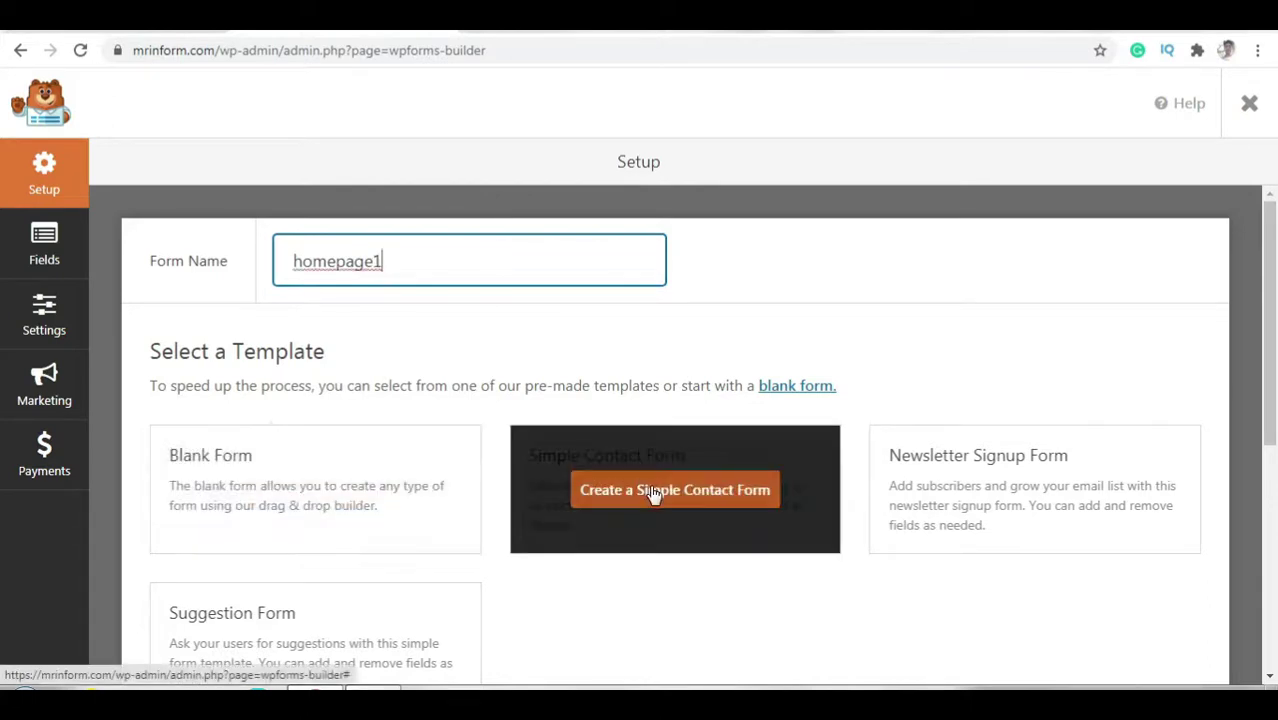
pyautogui.click(653, 491)
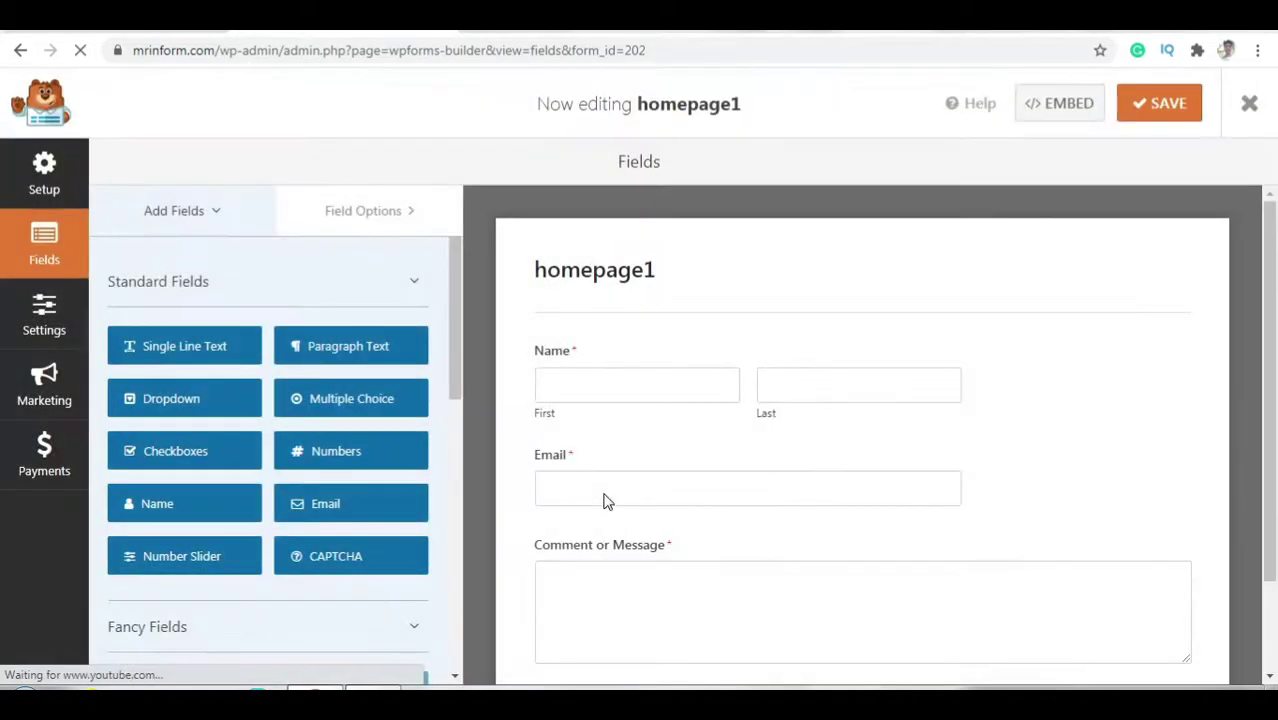
# Delete the Comment or Message field from the homepage1 form.
pyautogui.scroll(-1, 605, 501)
pyautogui.scroll(1, 605, 501)
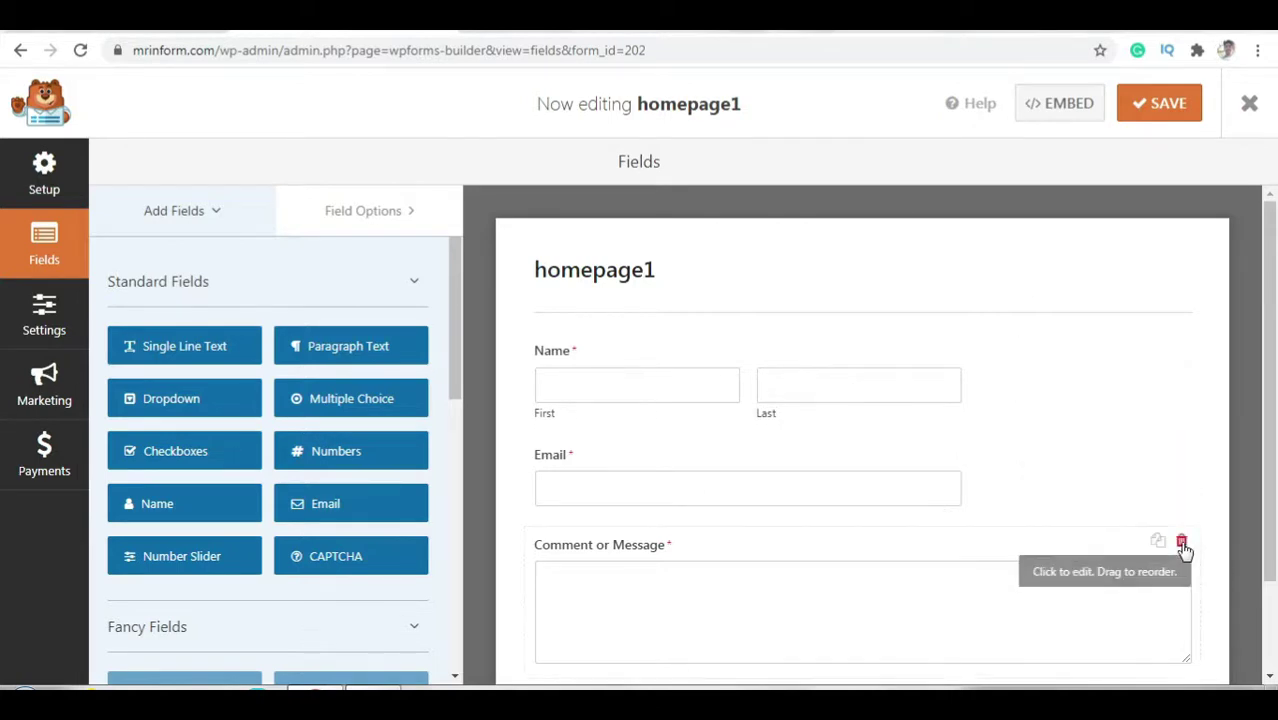
pyautogui.click(1182, 544)
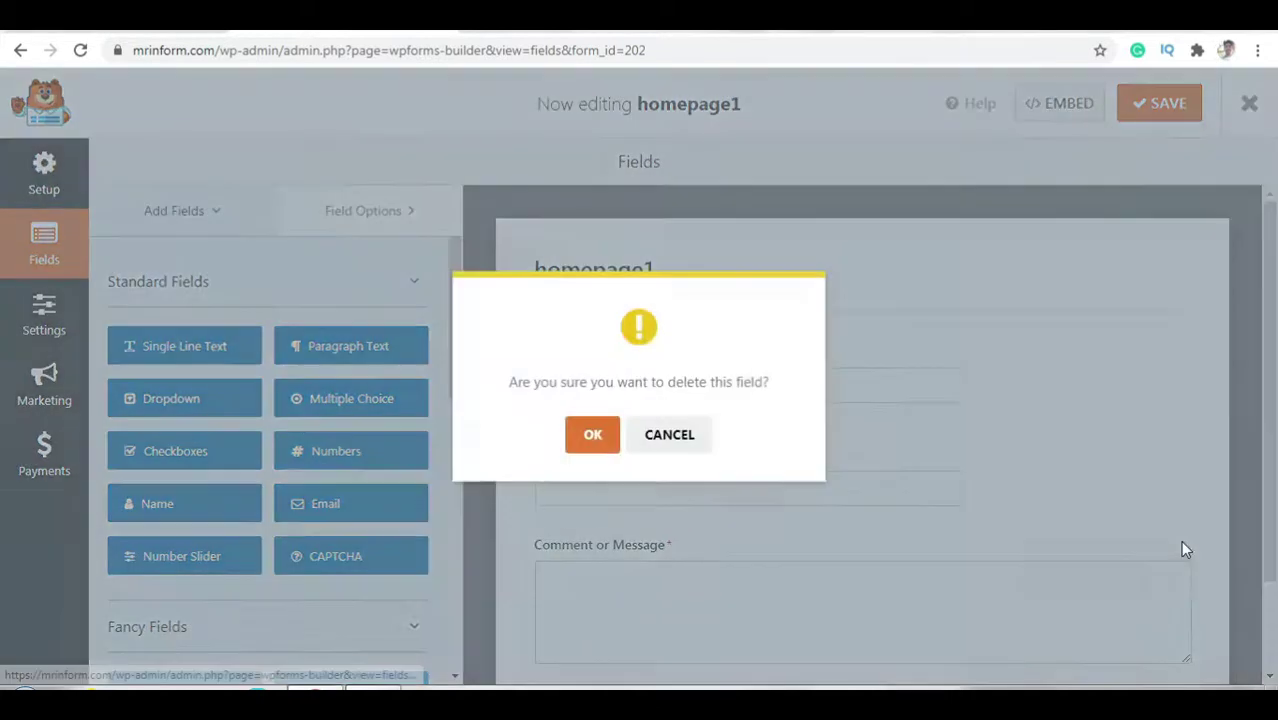
pyautogui.click(604, 429)
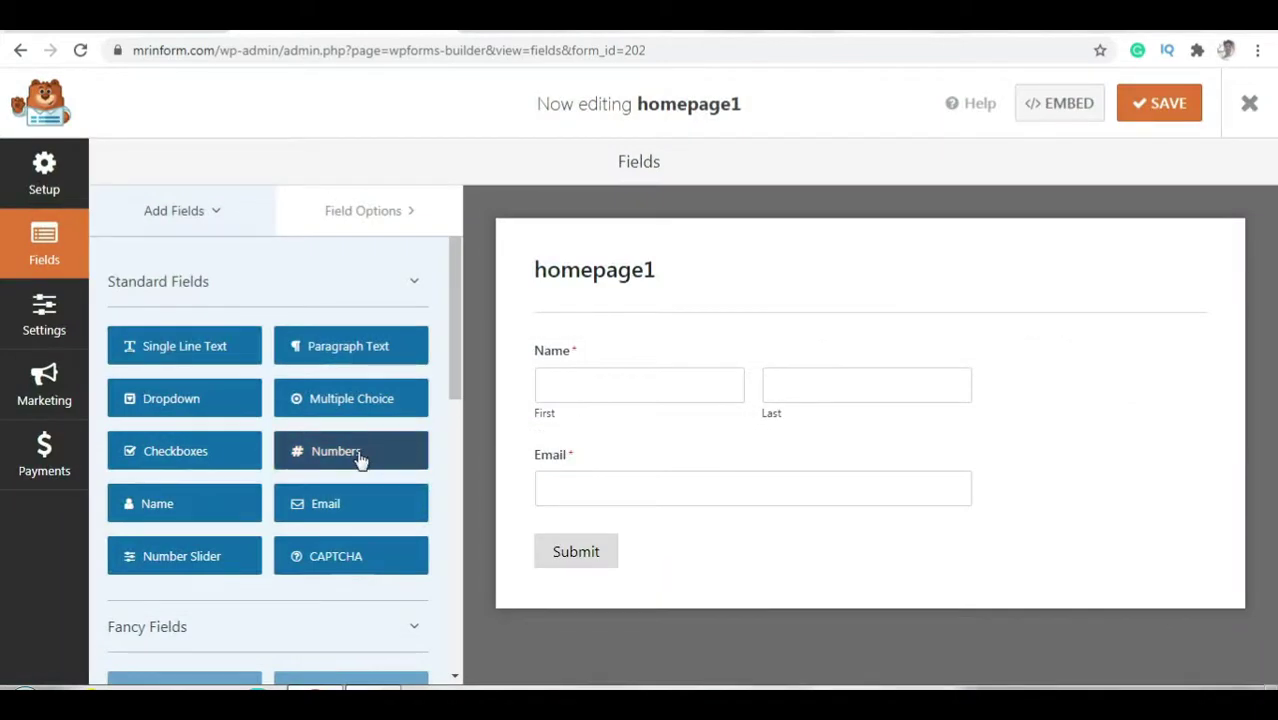
# Add a Numbers field to the form, label it "Phone No." and make it required.
pyautogui.click(360, 457)
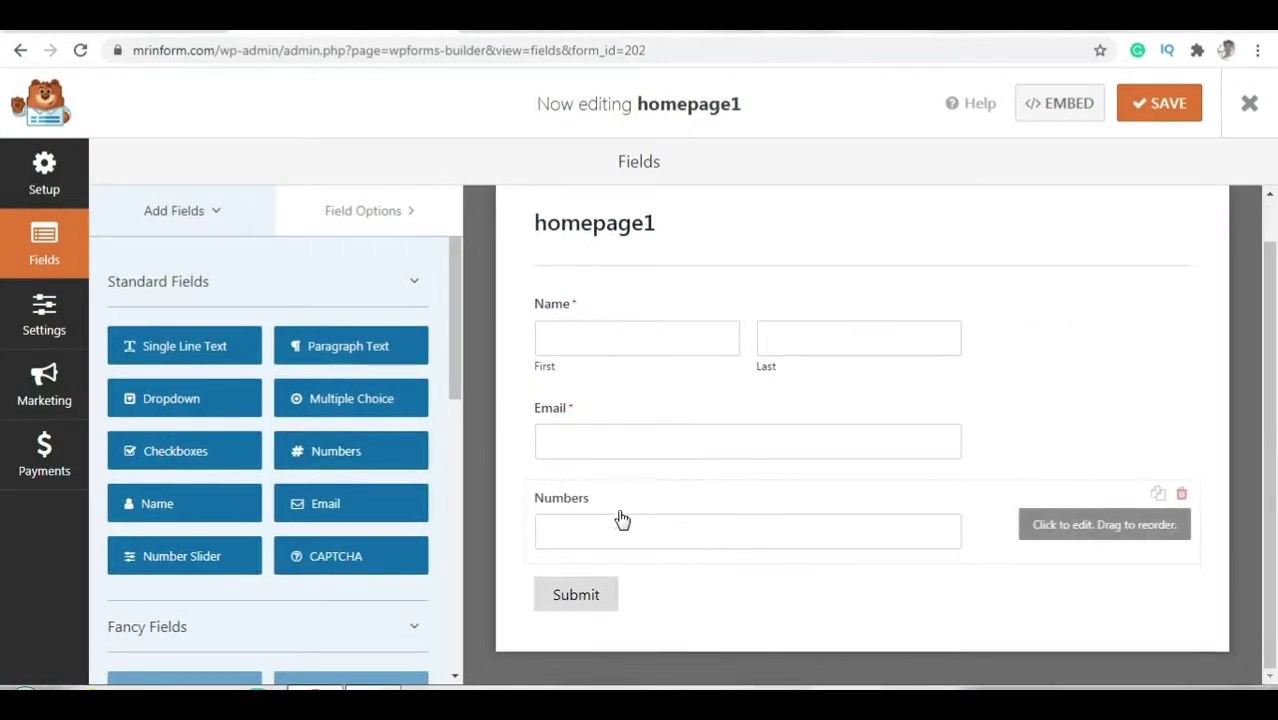
pyautogui.click(620, 512)
pyautogui.doubleClick(191, 367)
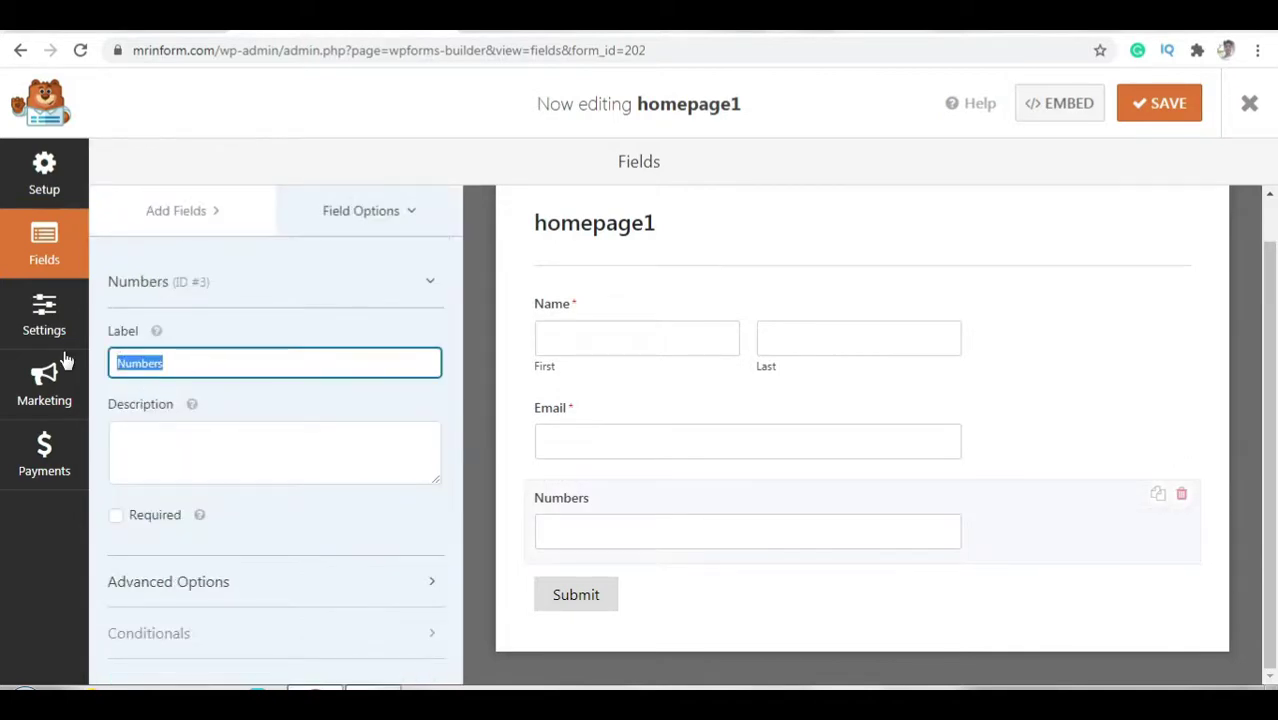
pyautogui.write('Pho')
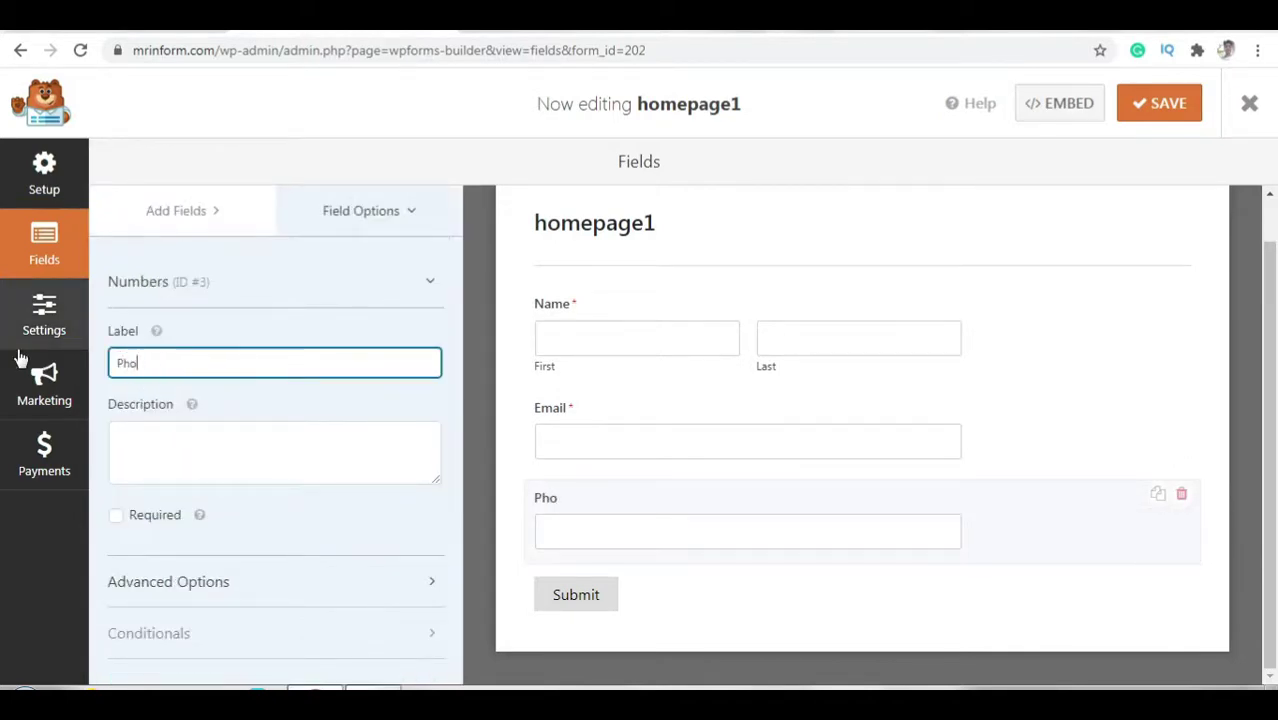
pyautogui.write('ne No.')
pyautogui.click(118, 518)
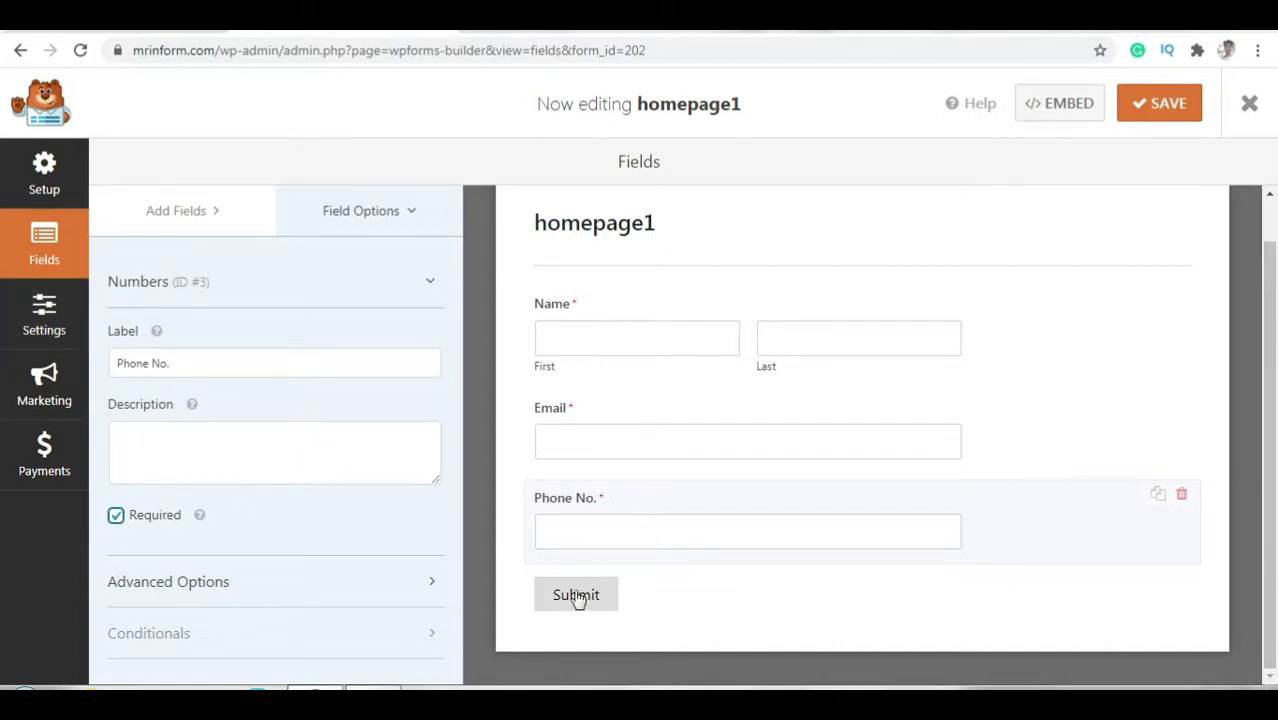
# Save the homepage1 form and close the form builder.
pyautogui.scroll(1, 813, 560)
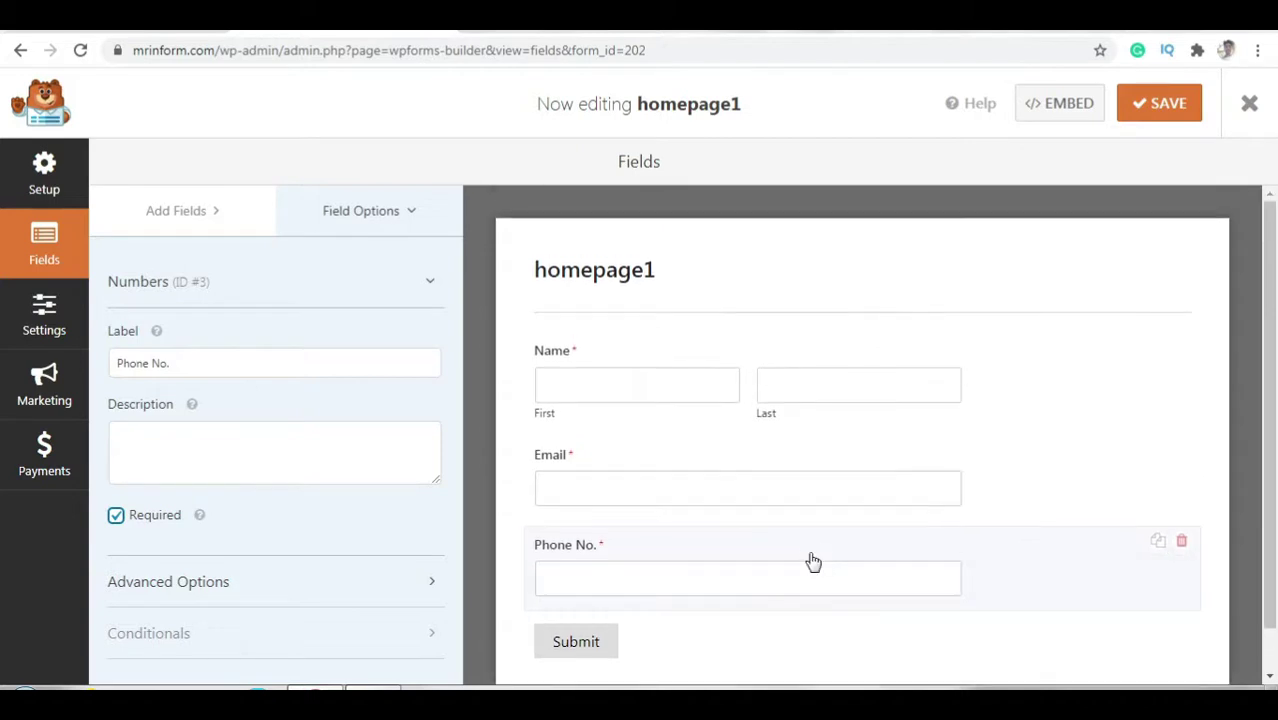
pyautogui.click(1158, 100)
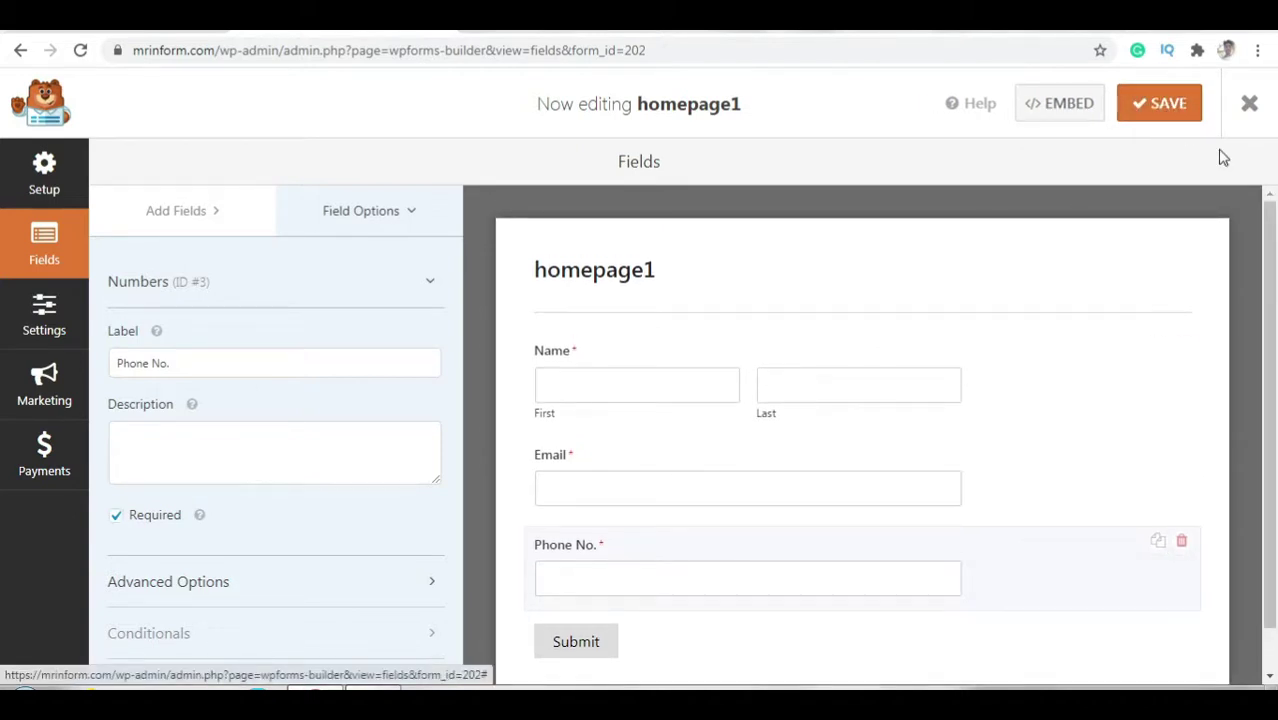
pyautogui.click(1252, 106)
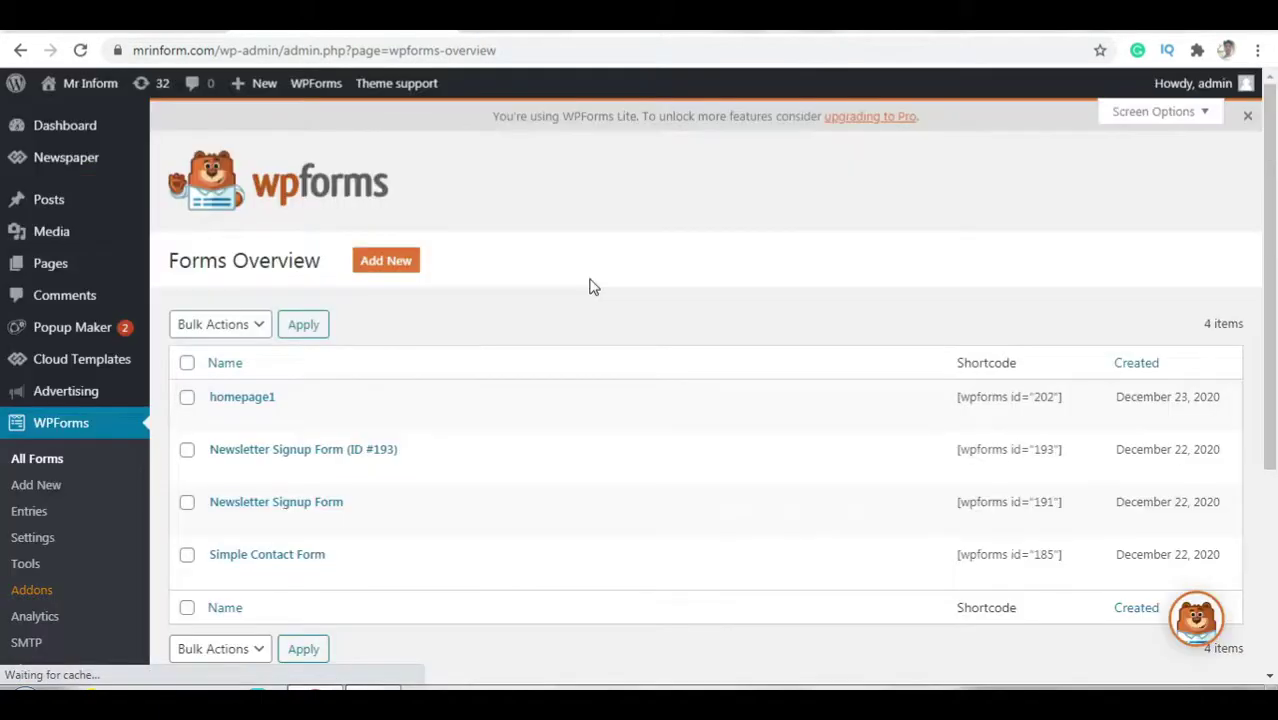
# Start a new popup in Popup Maker and name it "new-popup".
pyautogui.moveTo(66, 327)
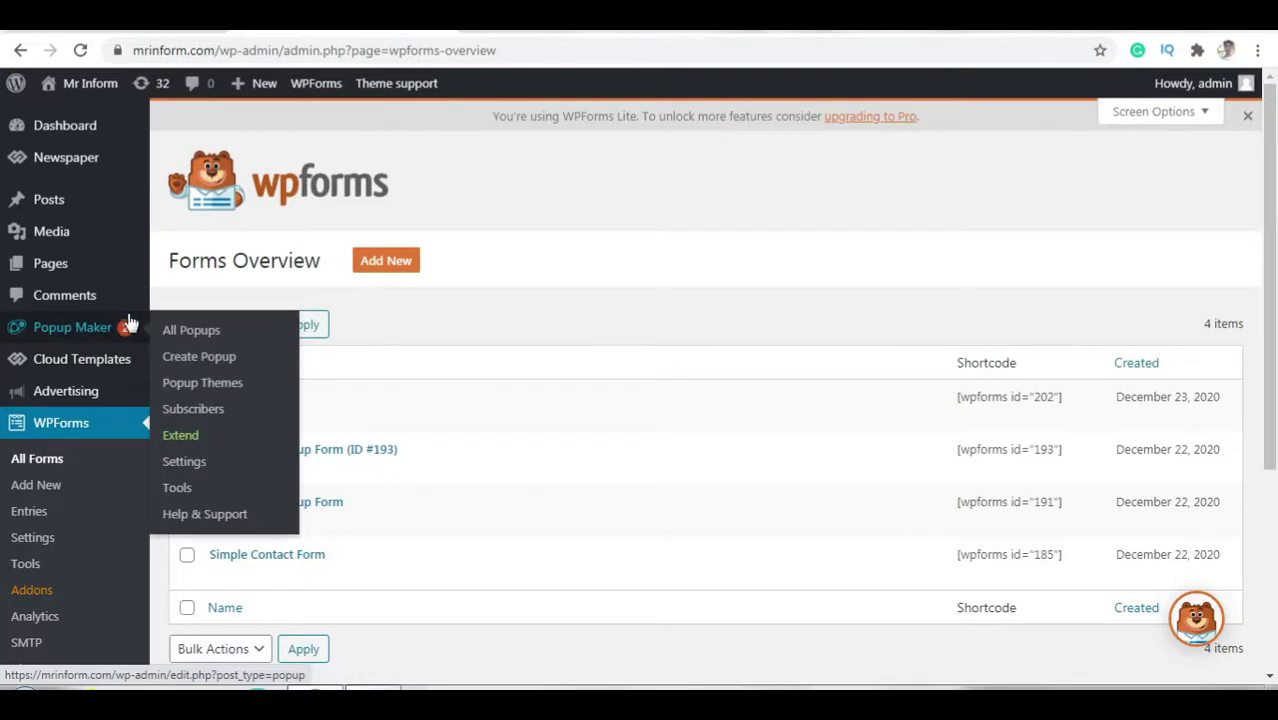
pyautogui.click(205, 357)
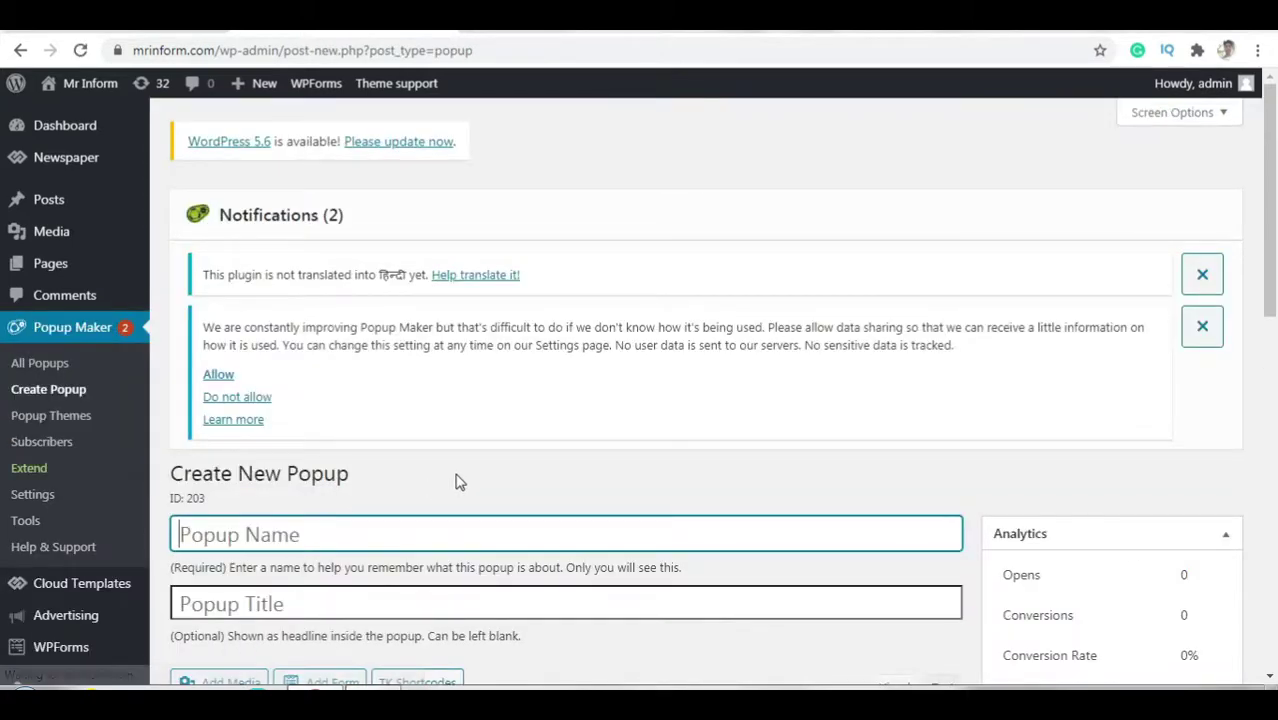
pyautogui.scroll(-3, 456, 482)
pyautogui.scroll(-1, 460, 487)
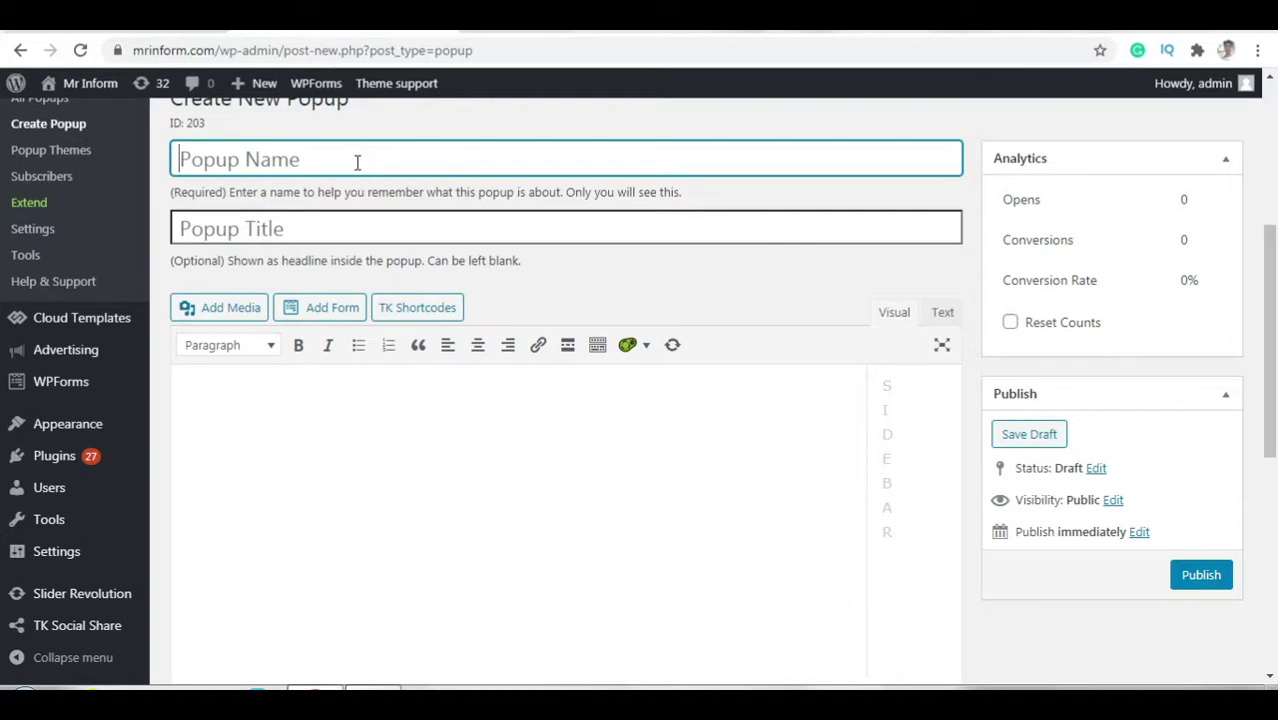
pyautogui.write('new')
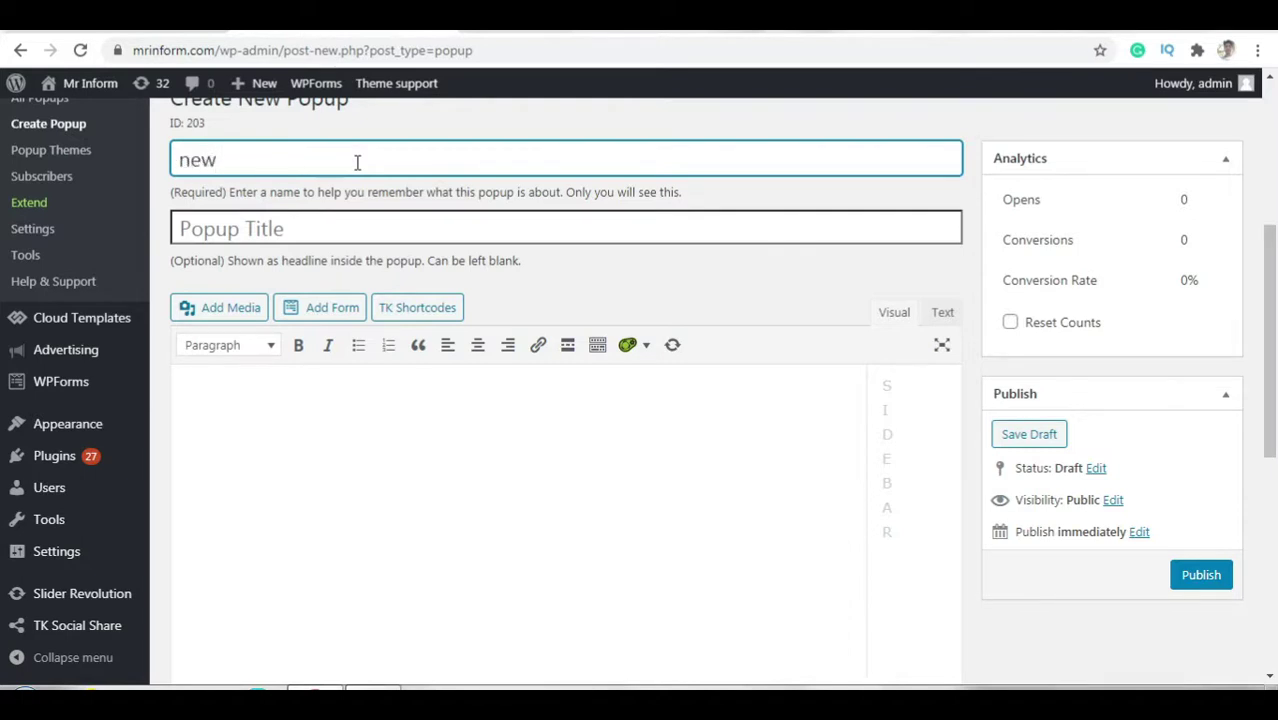
pyautogui.write('-popup')
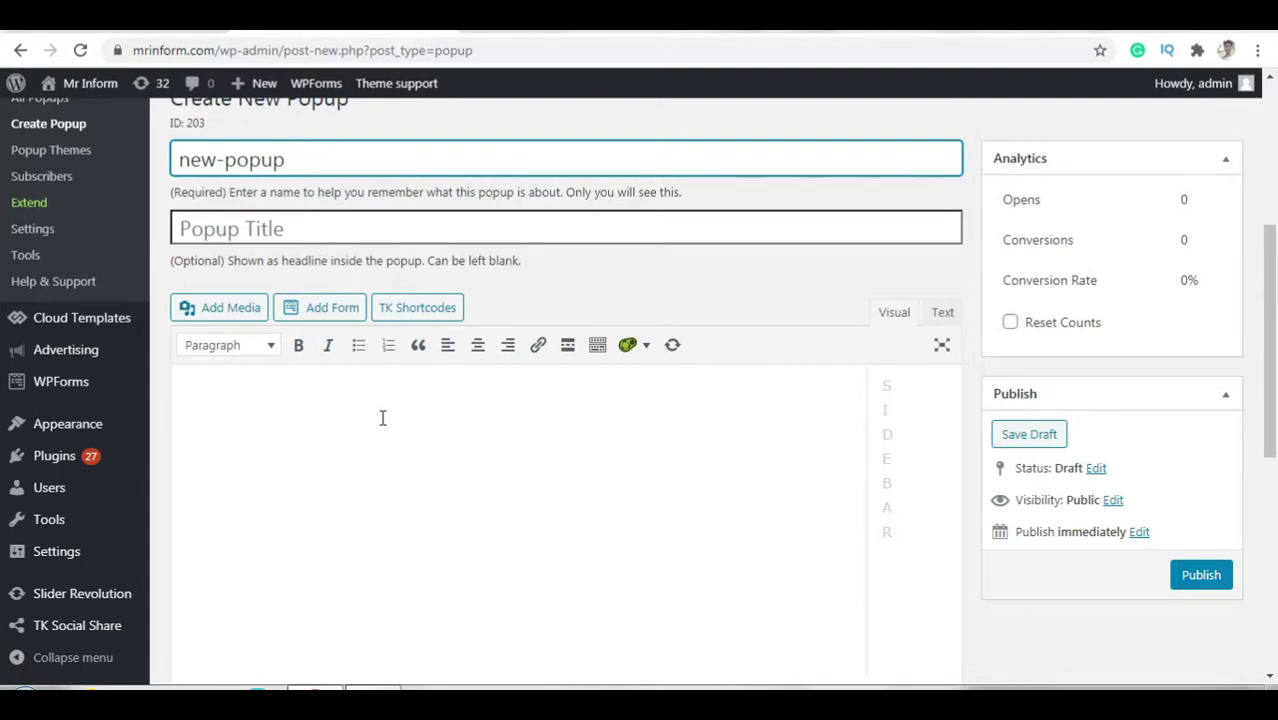
# Insert the homepage1 form into the popup's content without showing the form name or description.
pyautogui.scroll(1, 383, 430)
pyautogui.click(352, 489)
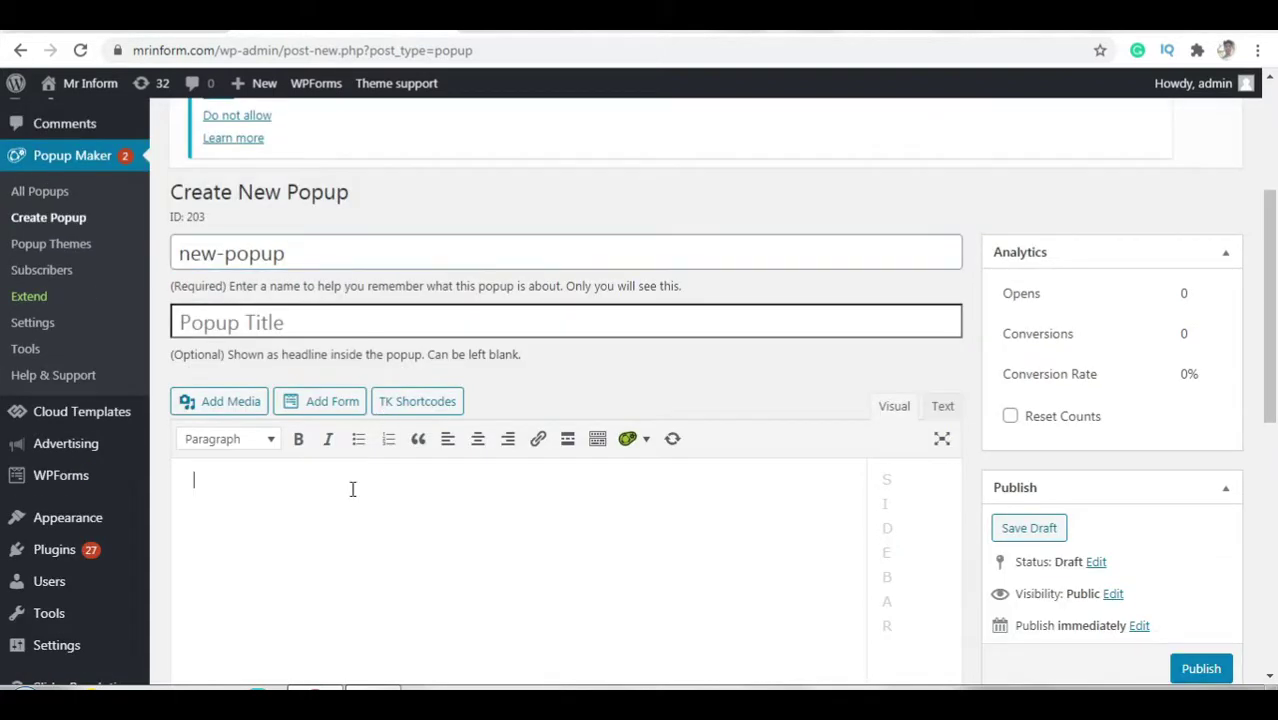
pyautogui.click(339, 403)
pyautogui.click(513, 413)
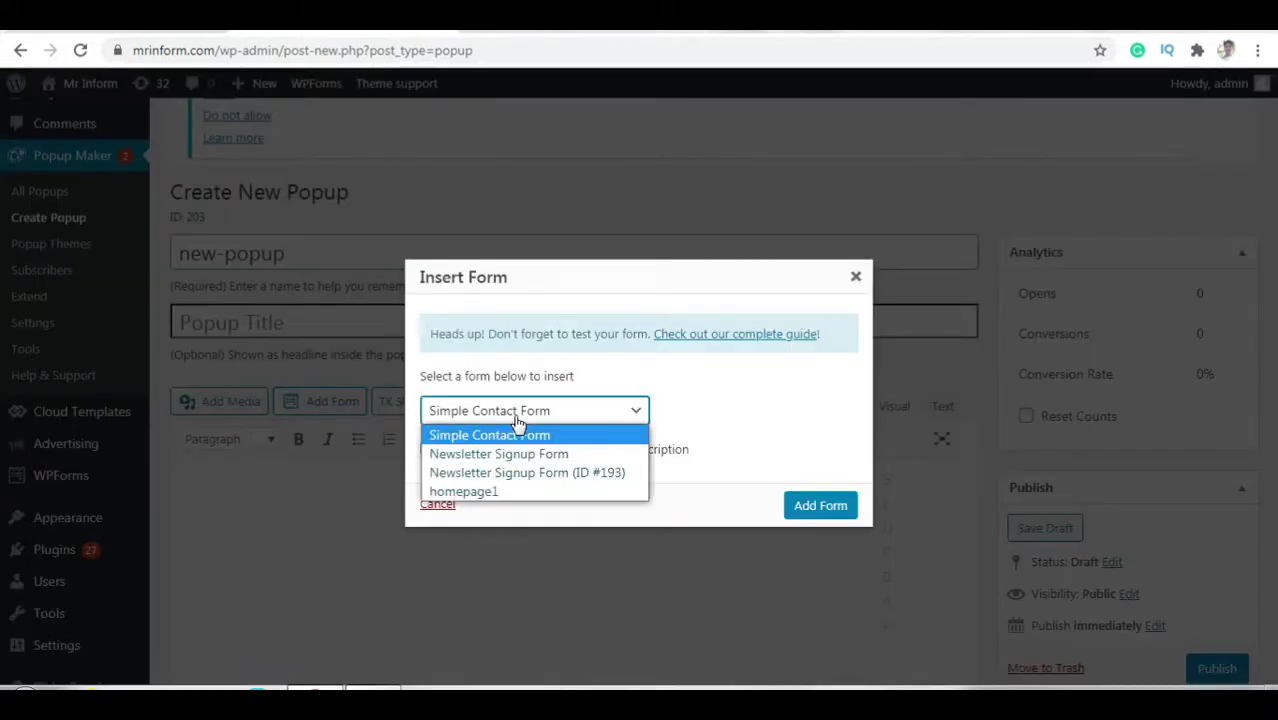
pyautogui.click(523, 492)
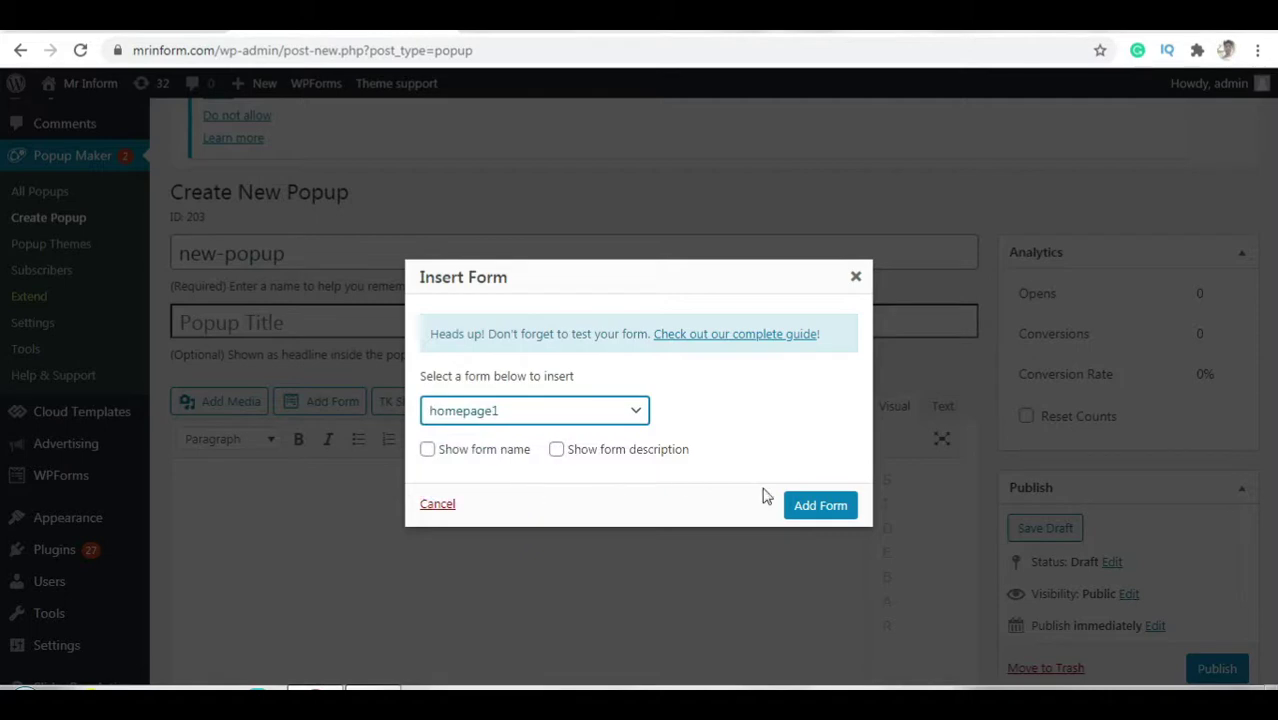
pyautogui.click(816, 505)
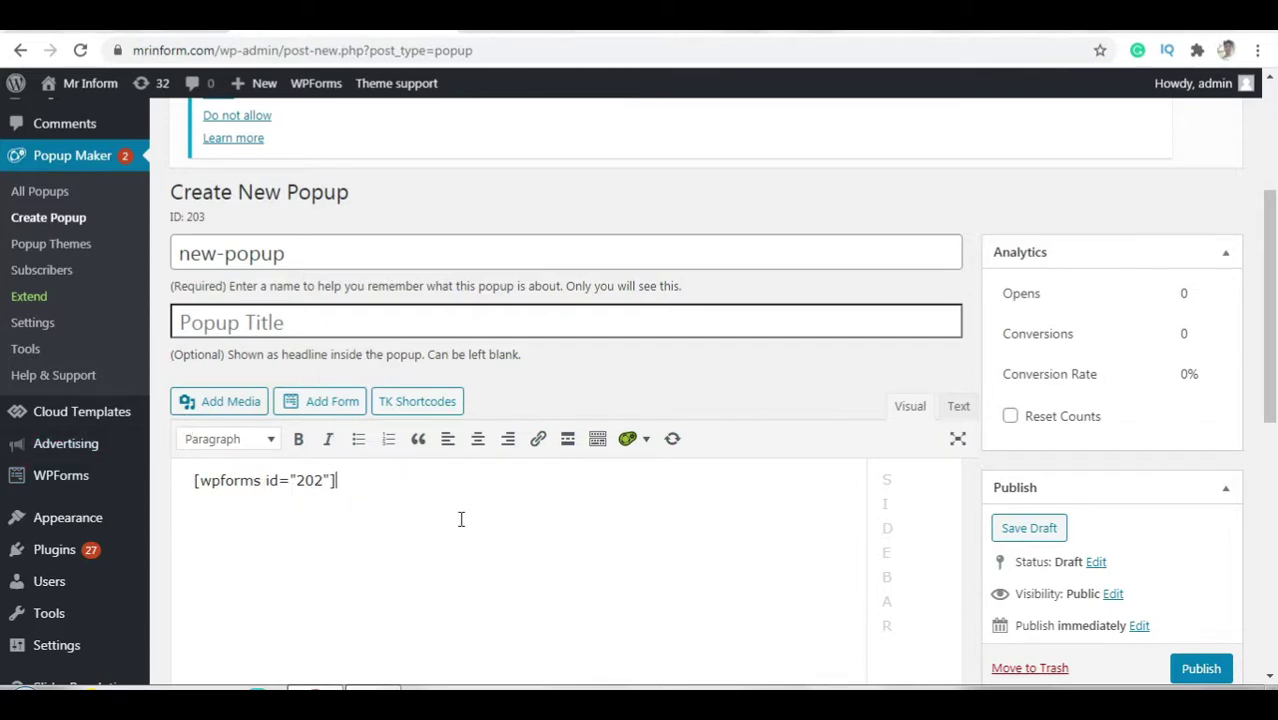
# Start a Time Delay / Auto Open trigger for the popup with the cookie-based repeat prevention turned off.
pyautogui.moveTo(1270, 322); pyautogui.dragTo(1273, 540)
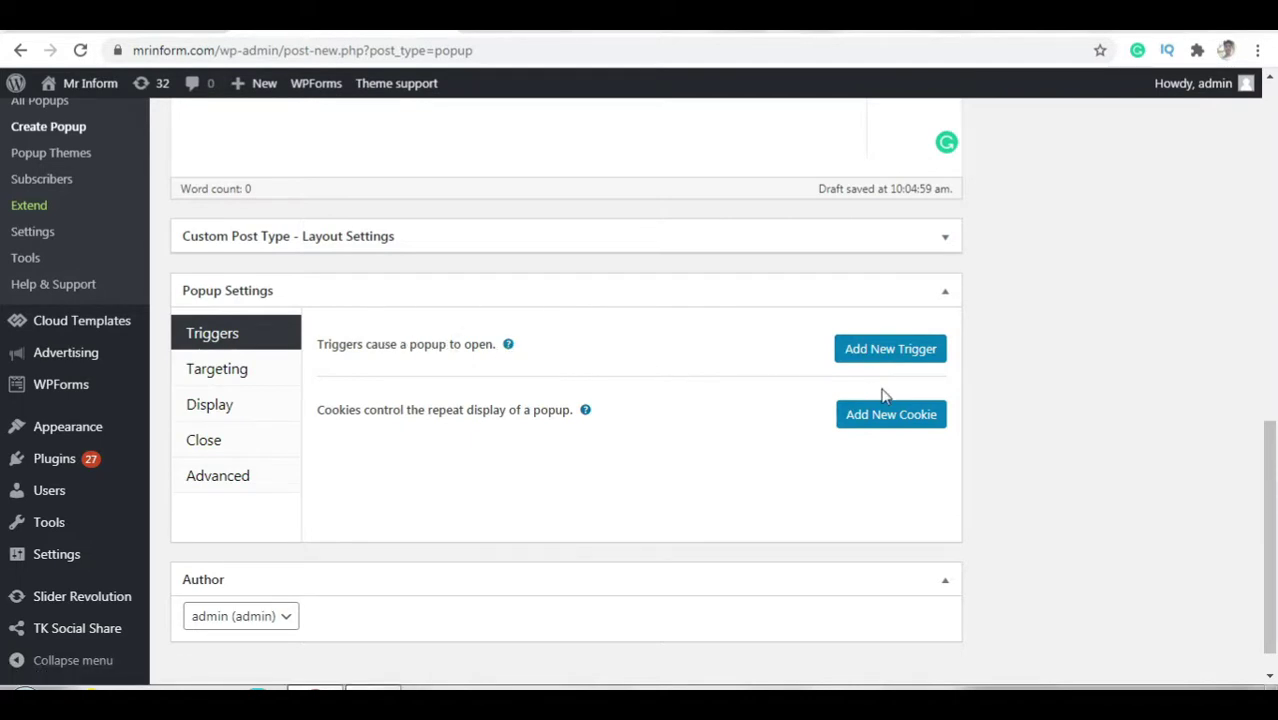
pyautogui.click(893, 350)
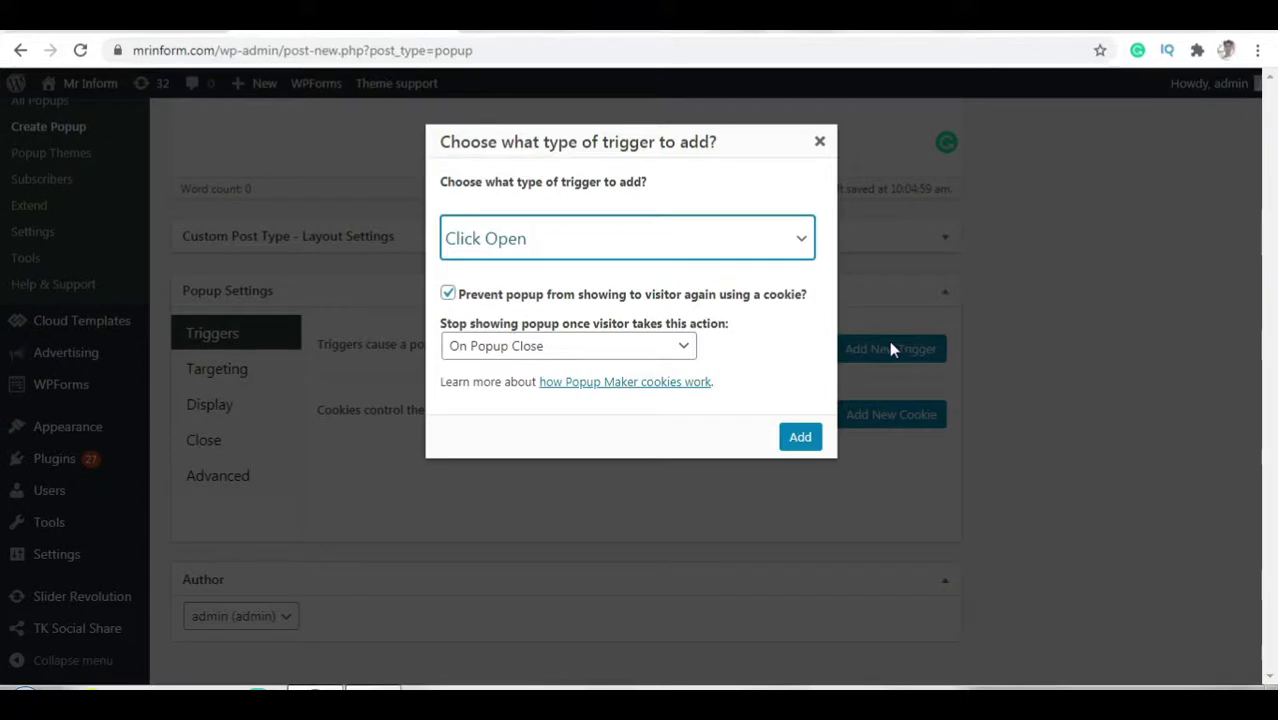
pyautogui.click(517, 234)
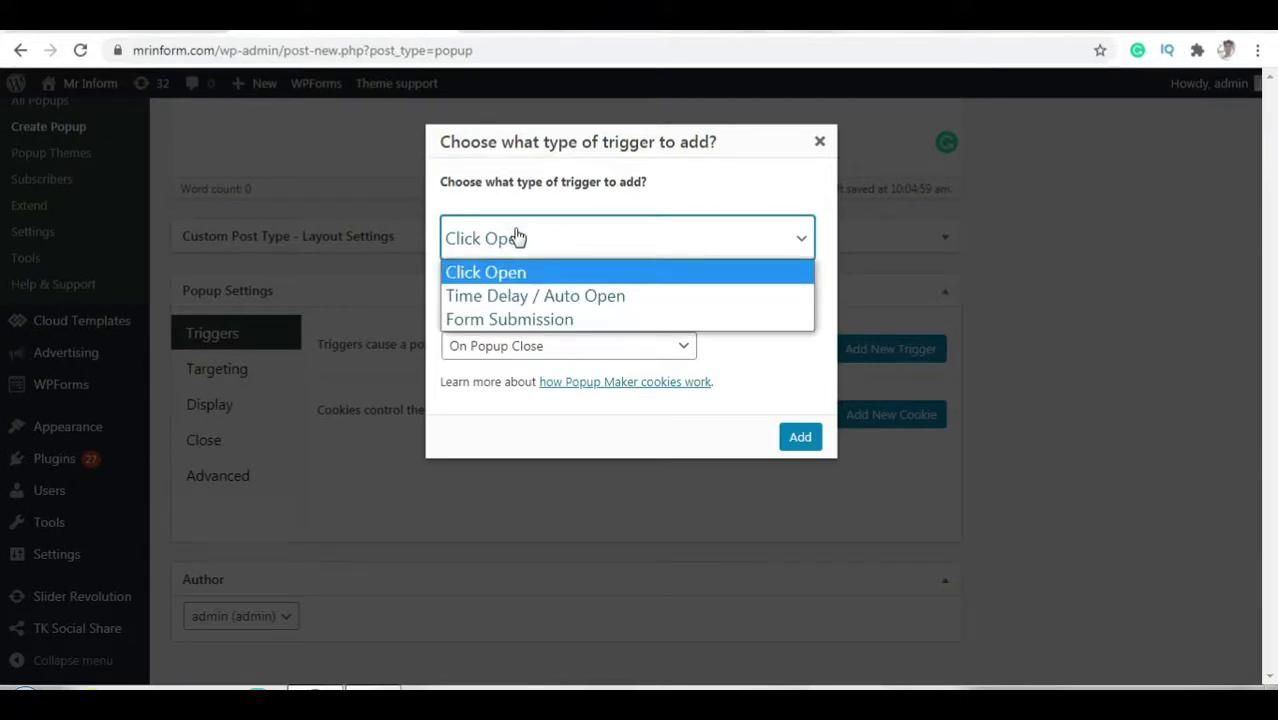
pyautogui.click(535, 305)
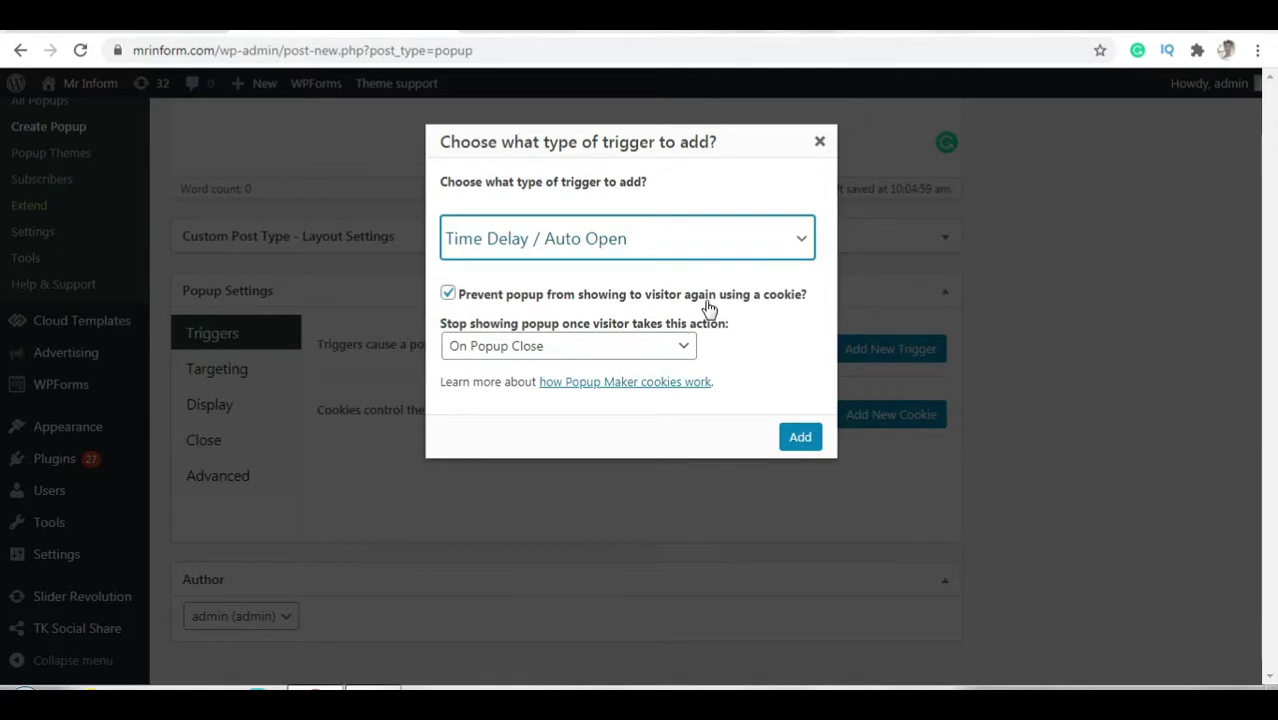
pyautogui.click(500, 302)
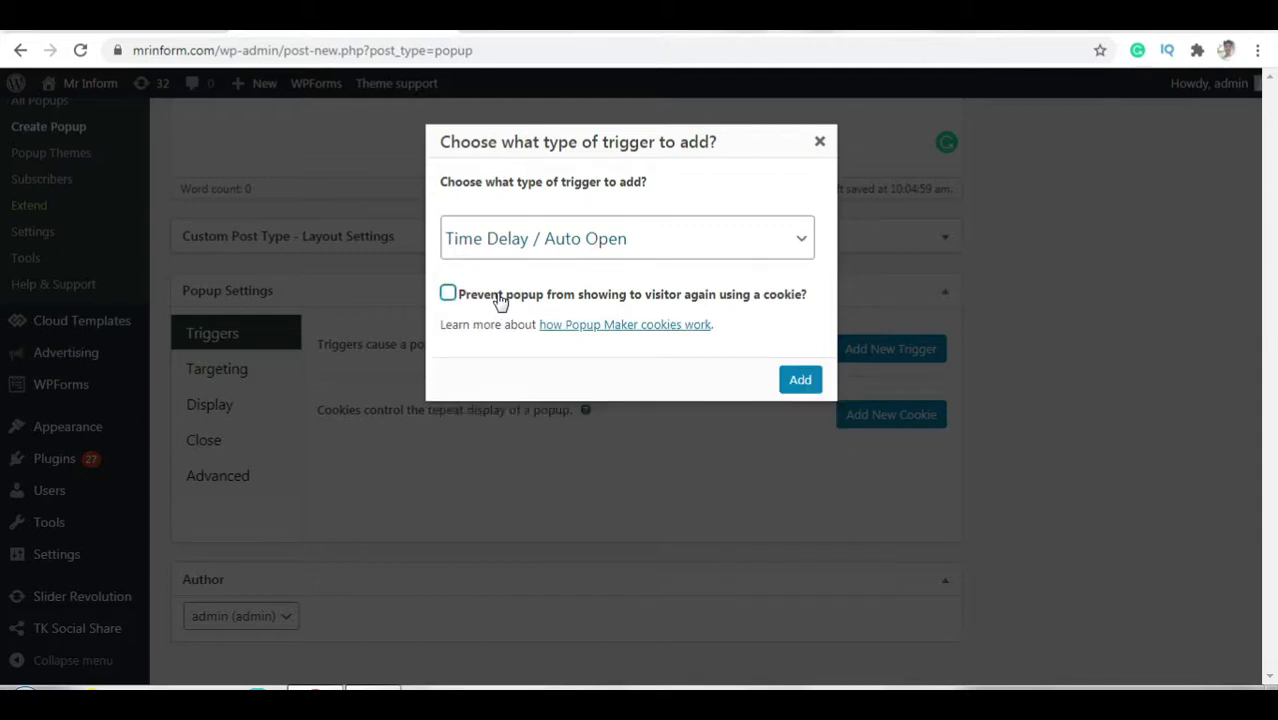
pyautogui.click(800, 381)
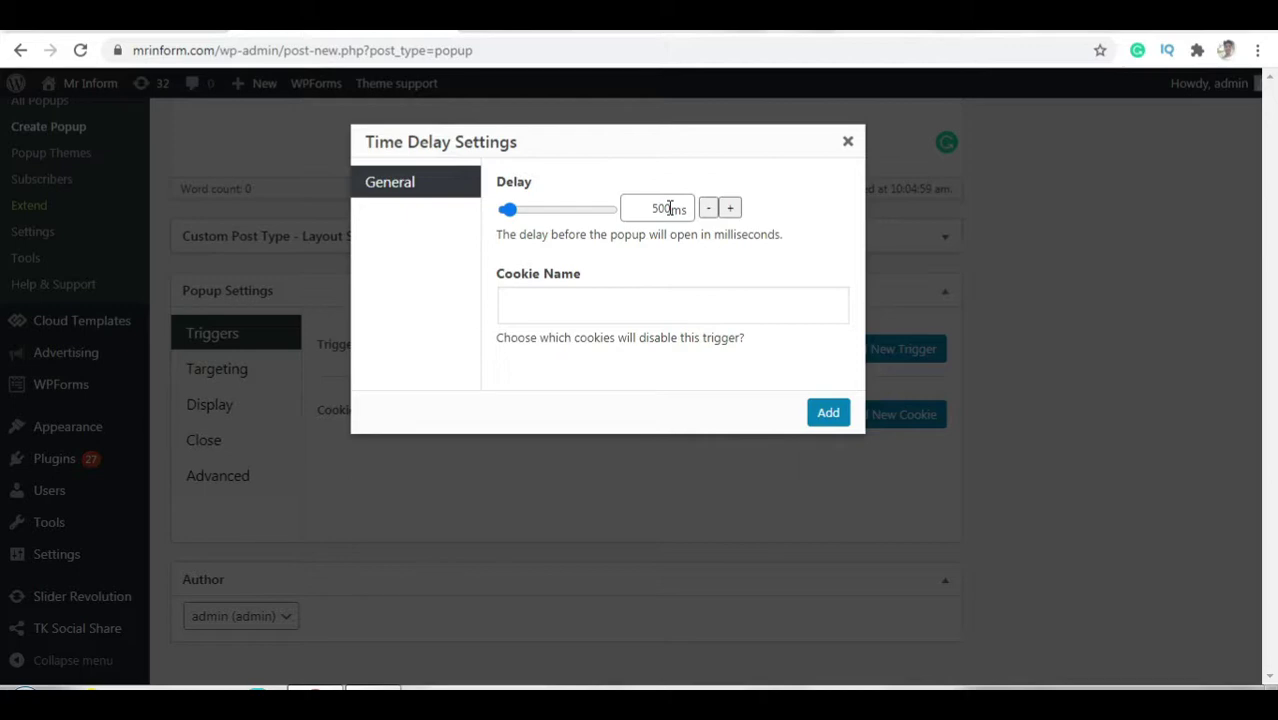
# Set the trigger's delay to 4000 ms, leave its cookie name empty, and add it to the popup.
pyautogui.moveTo(669, 208); pyautogui.dragTo(652, 208)
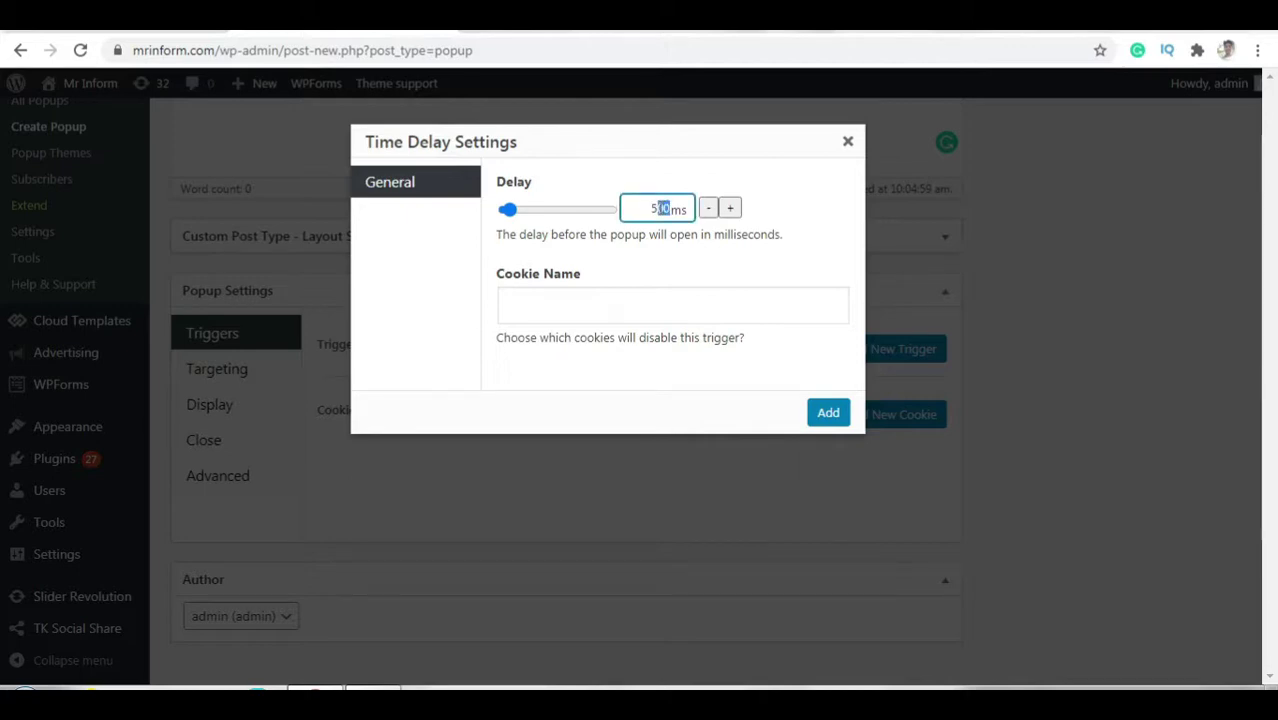
pyautogui.write('4')
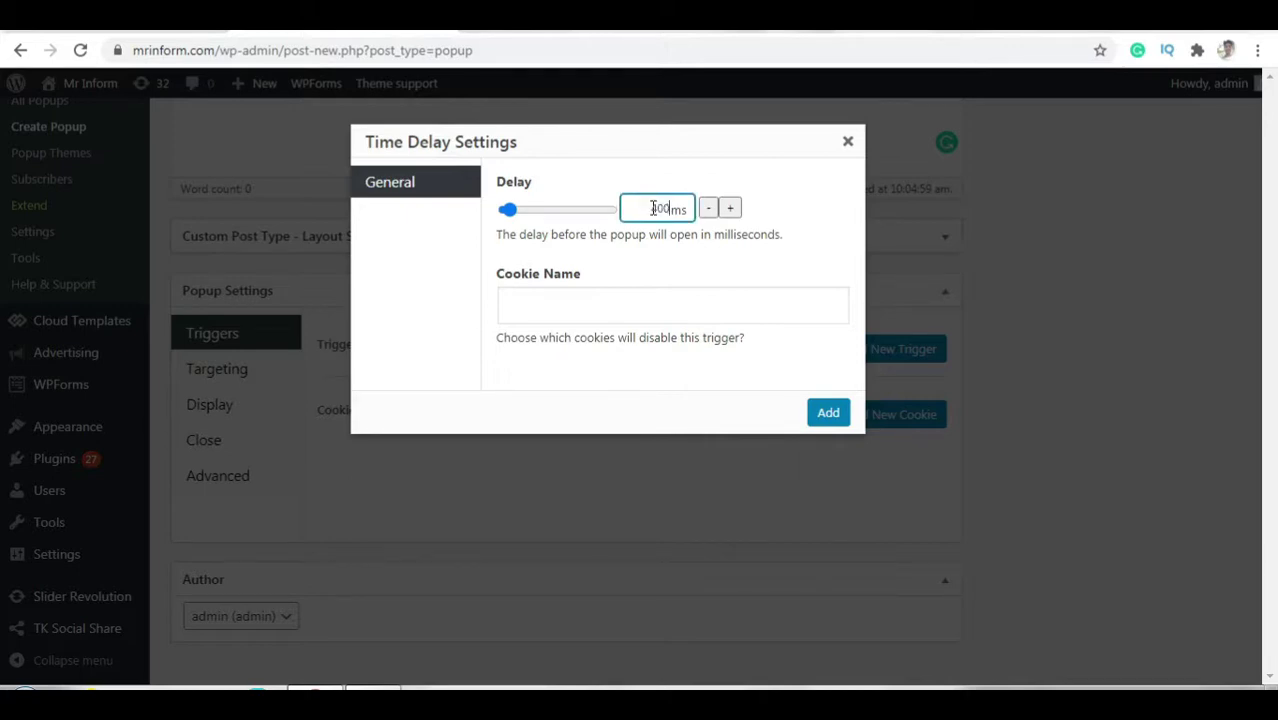
pyautogui.click(681, 263)
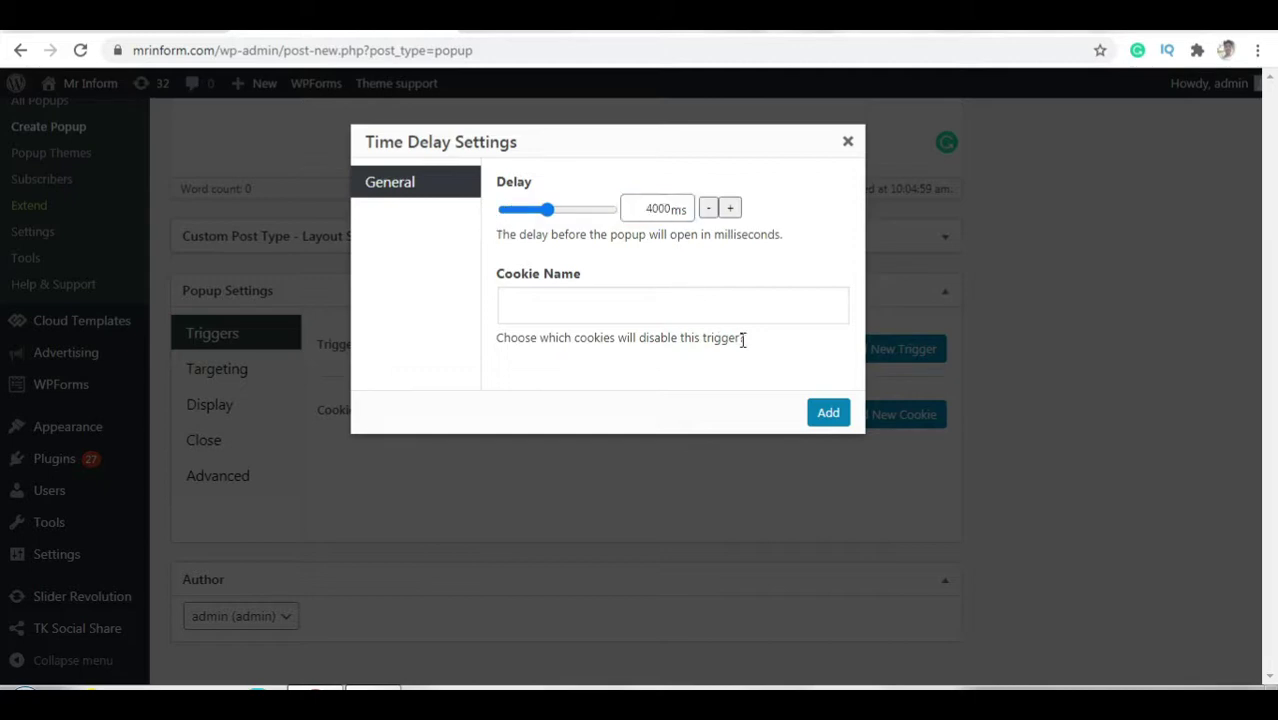
pyautogui.click(828, 414)
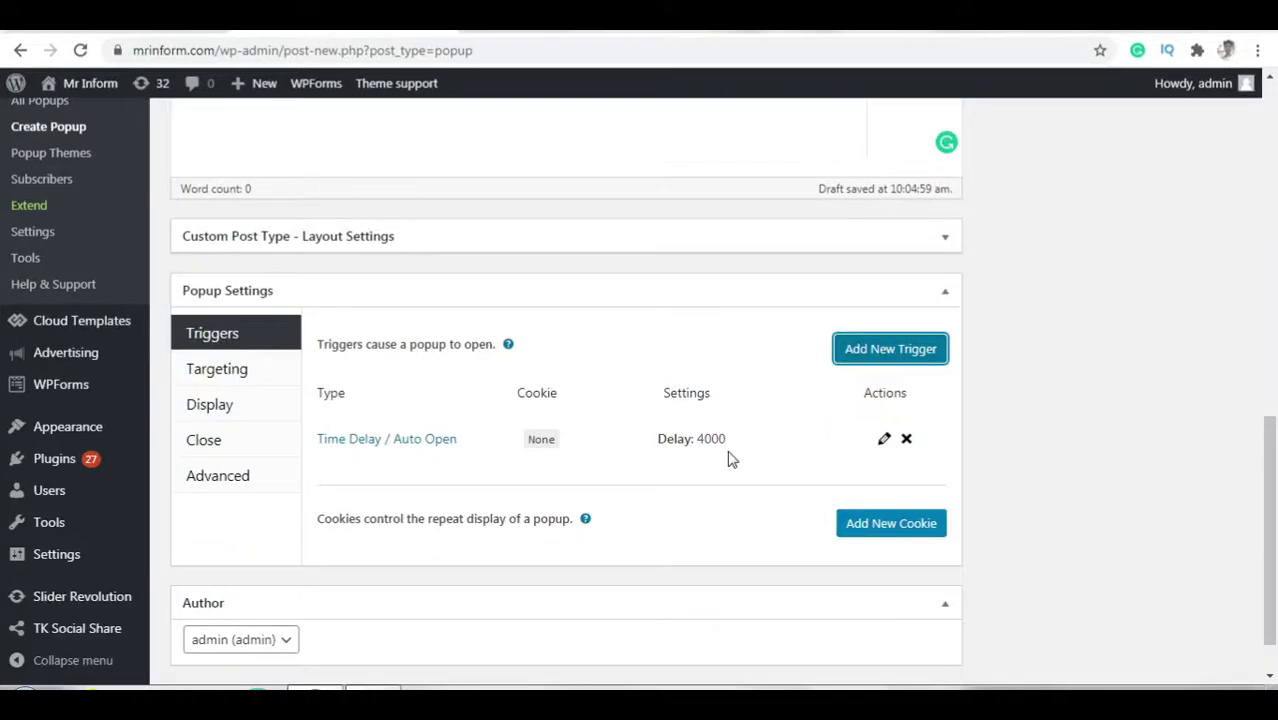
# Look over the popup's targeting conditions and display presets, and set the popup theme to Framed Border.
pyautogui.click(245, 373)
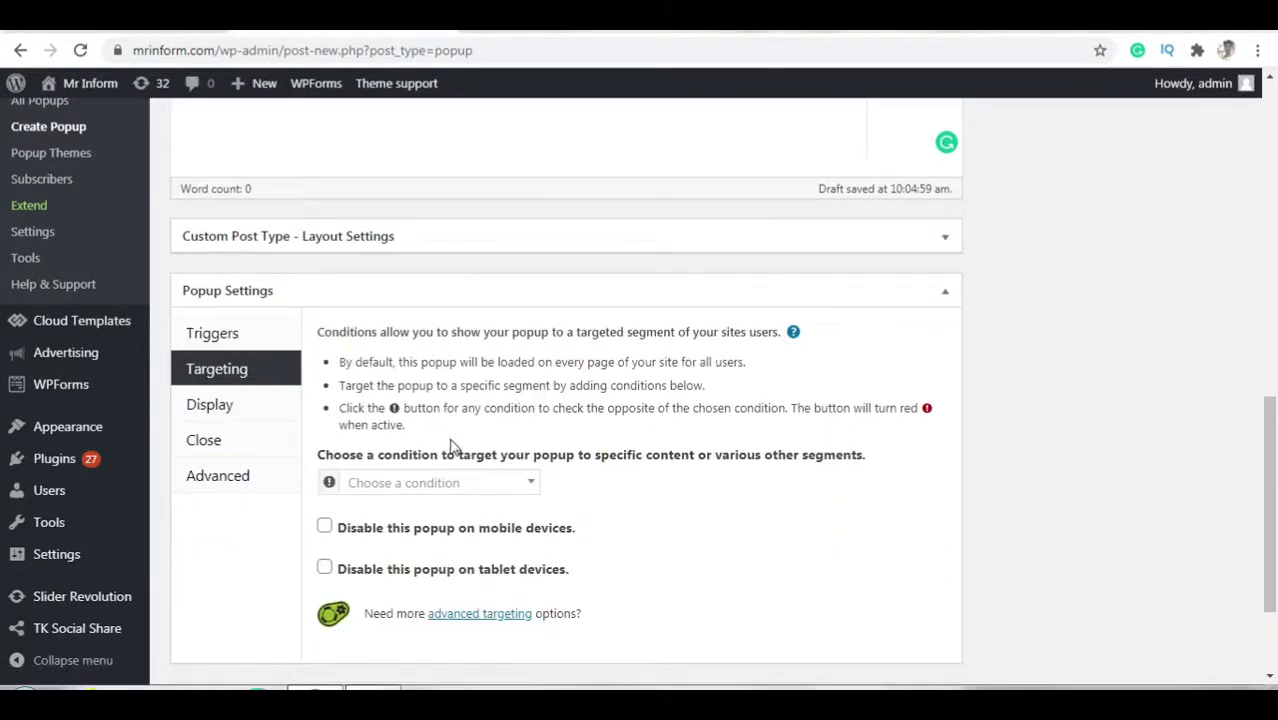
pyautogui.scroll(-2, 448, 452)
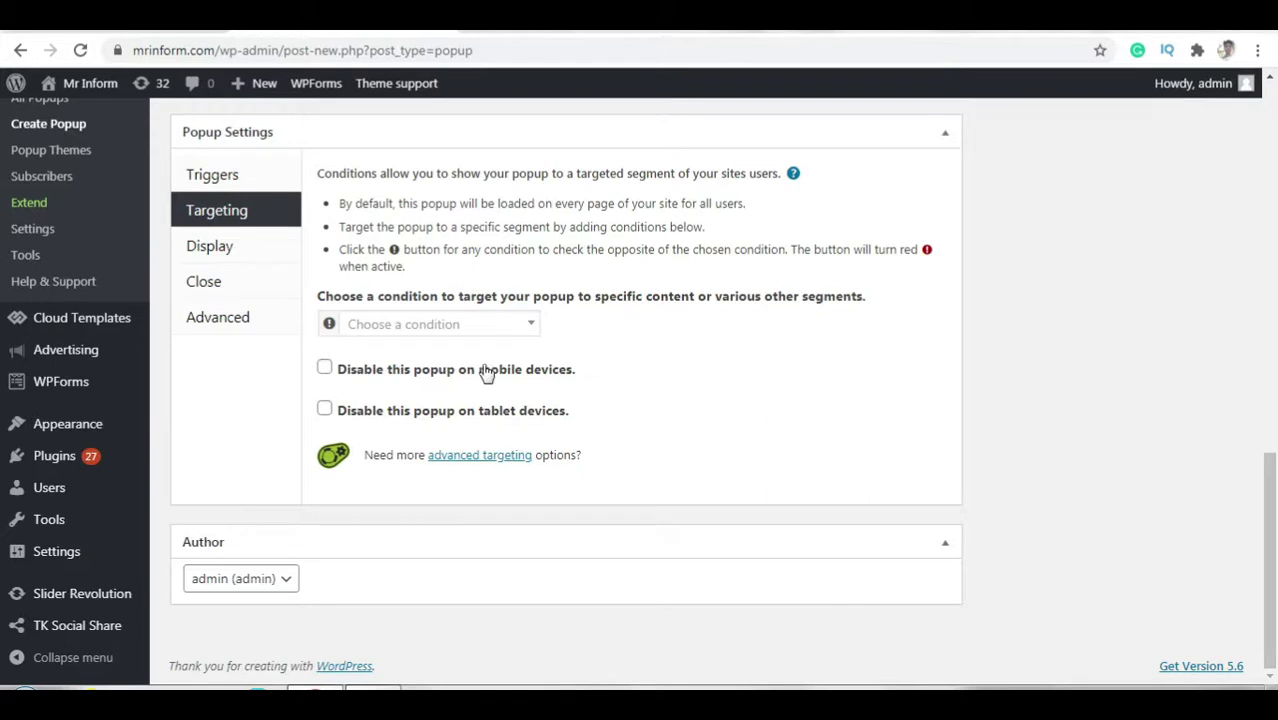
pyautogui.click(237, 255)
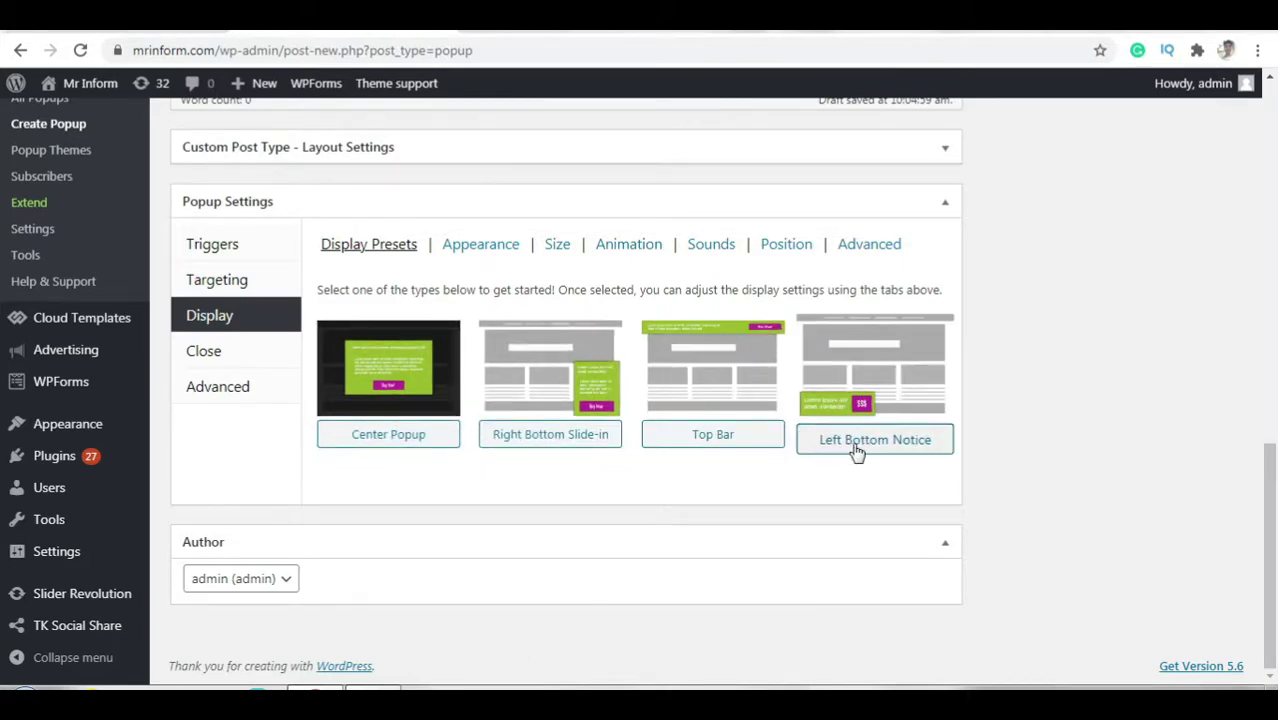
pyautogui.click(484, 245)
pyautogui.click(483, 360)
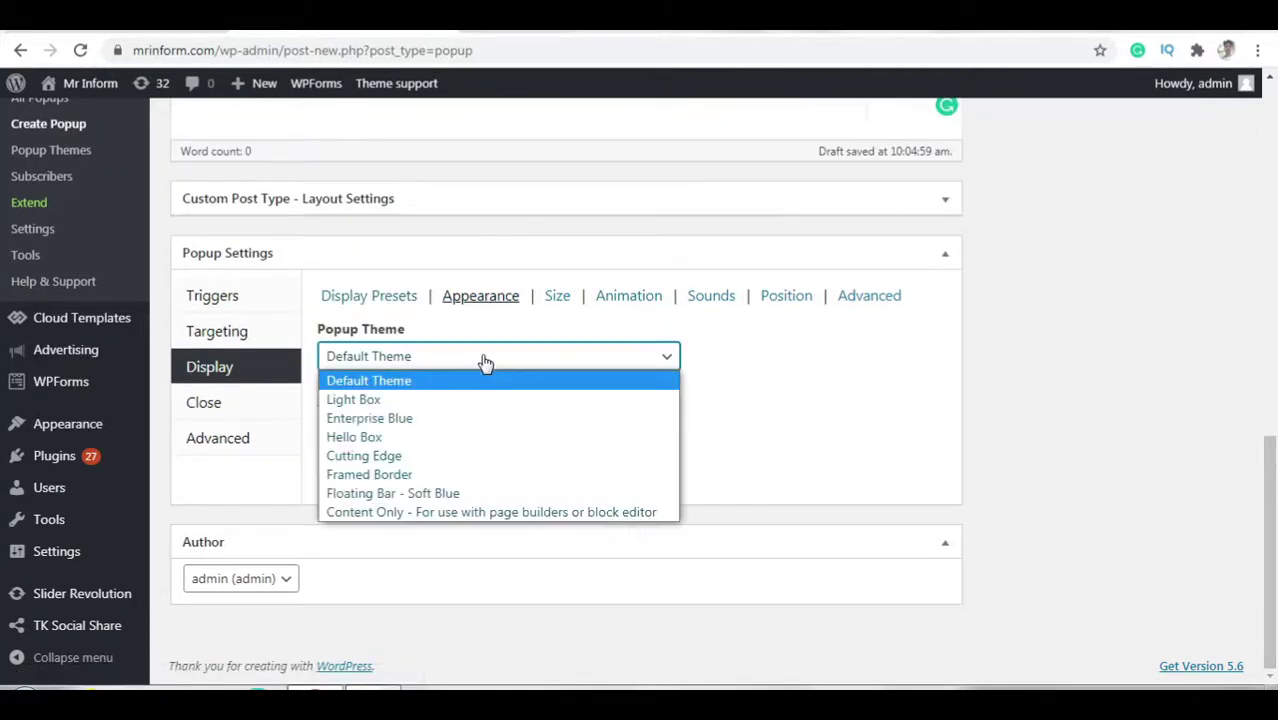
pyautogui.click(422, 475)
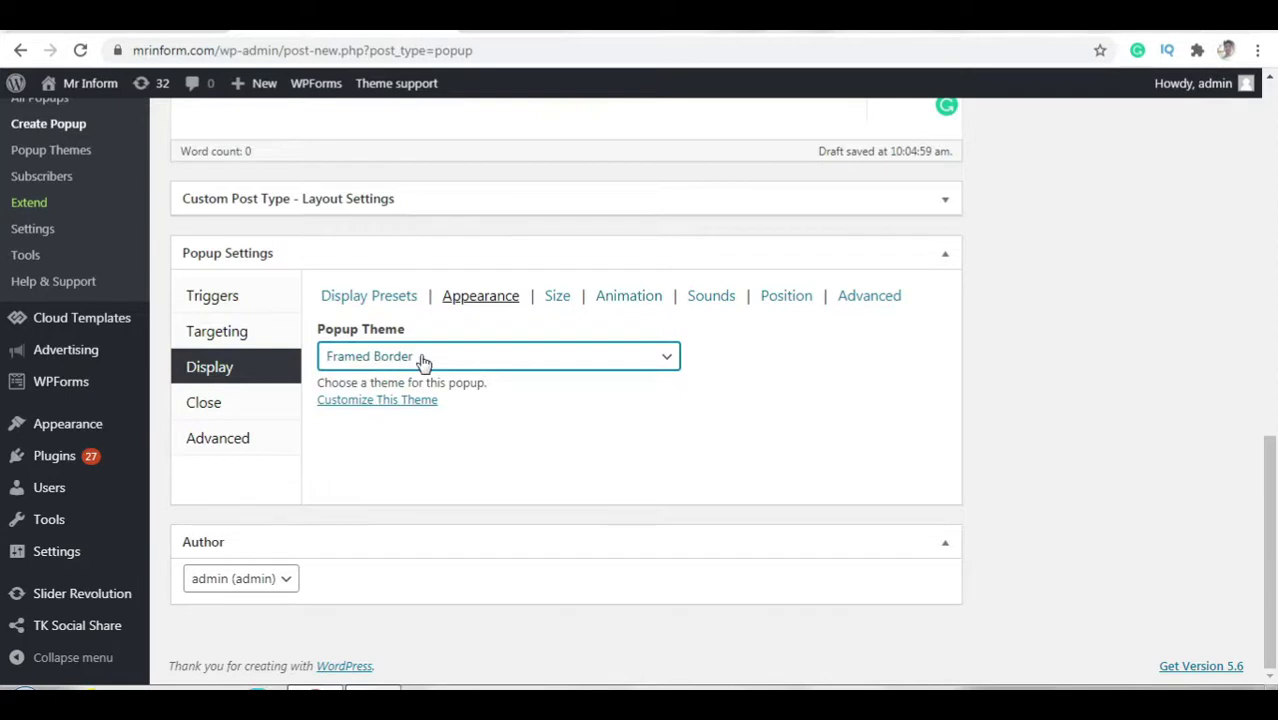
# Check the popup's size, animation and opening sound settings, and set its display location to Middle Center.
pyautogui.click(556, 297)
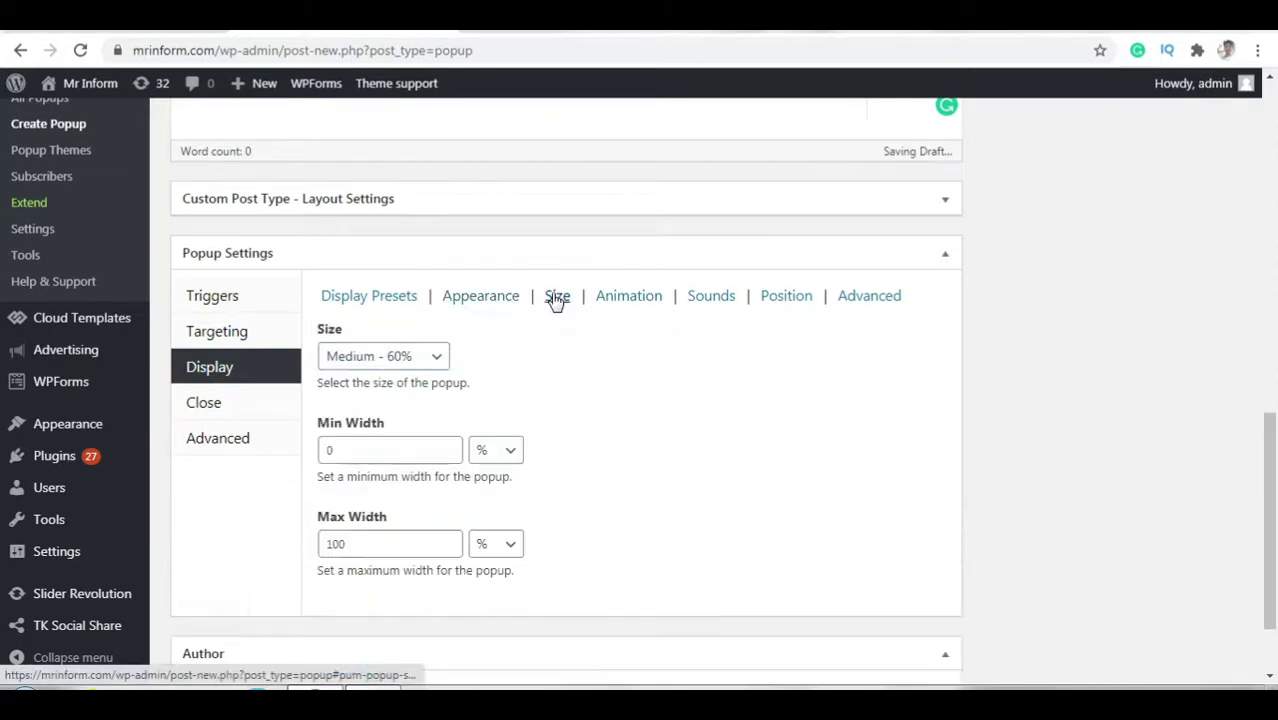
pyautogui.click(643, 300)
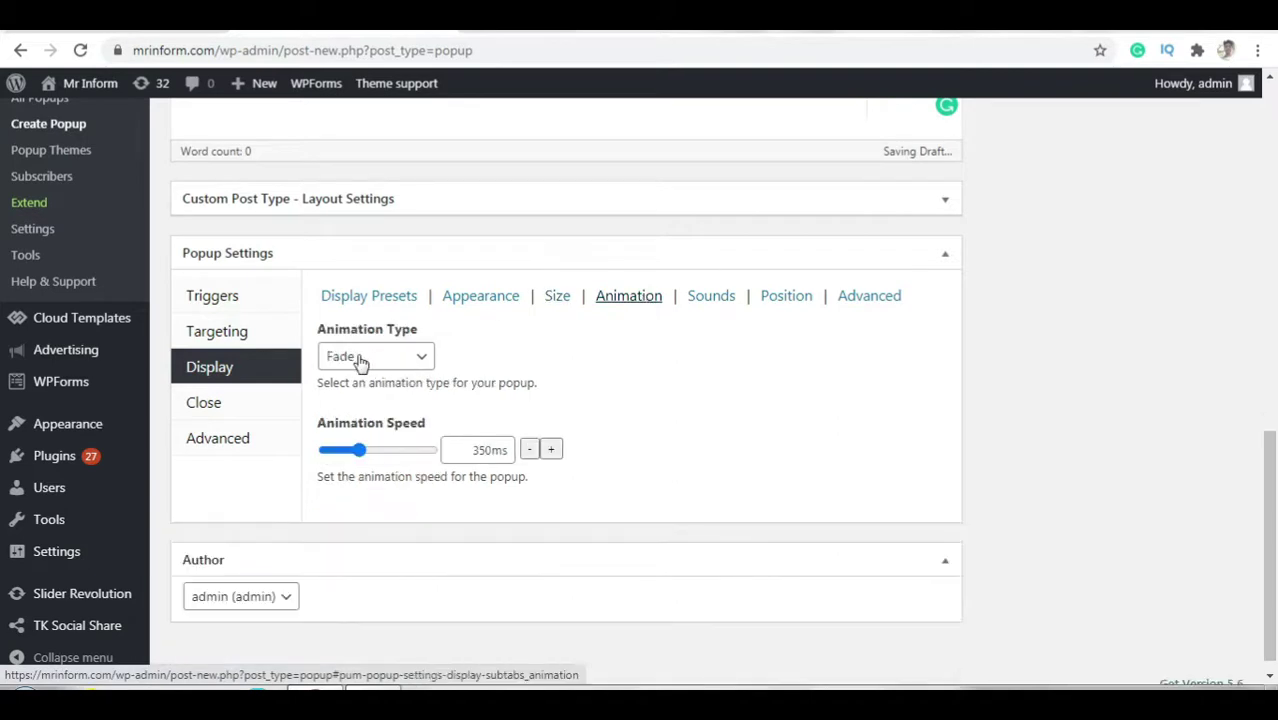
pyautogui.click(711, 297)
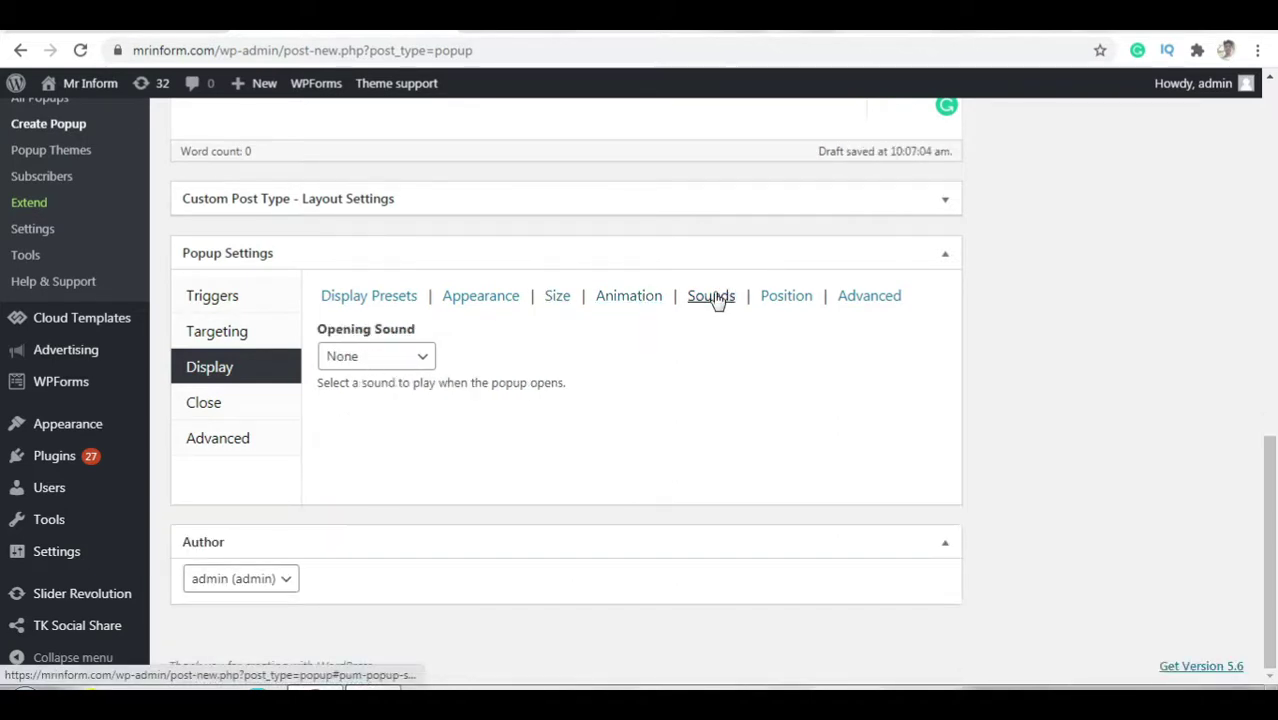
pyautogui.click(395, 357)
pyautogui.click(395, 357)
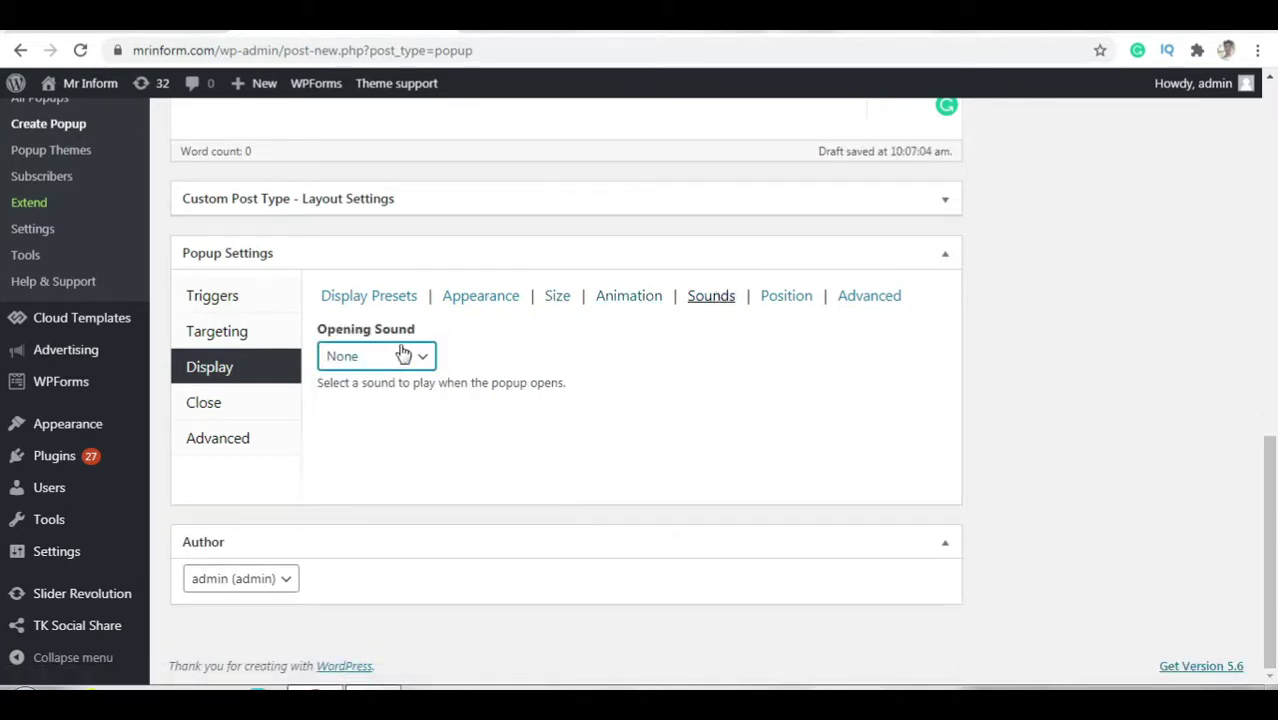
pyautogui.click(784, 297)
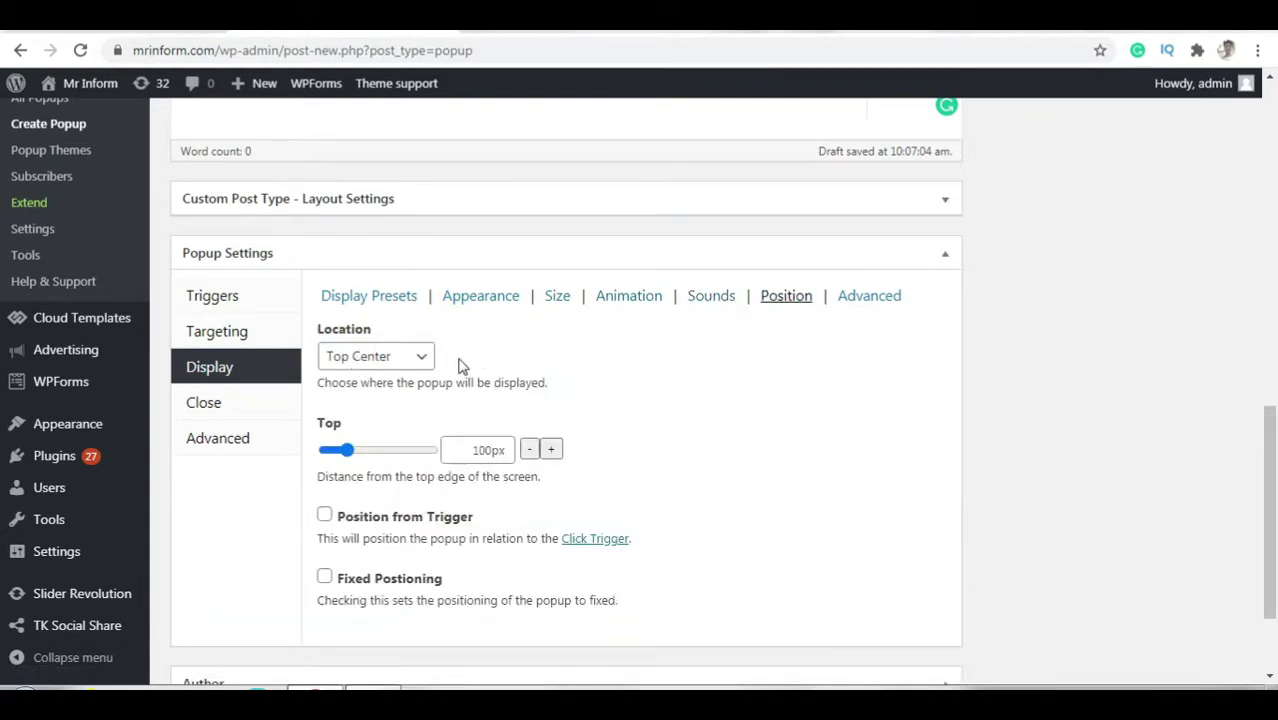
pyautogui.click(422, 362)
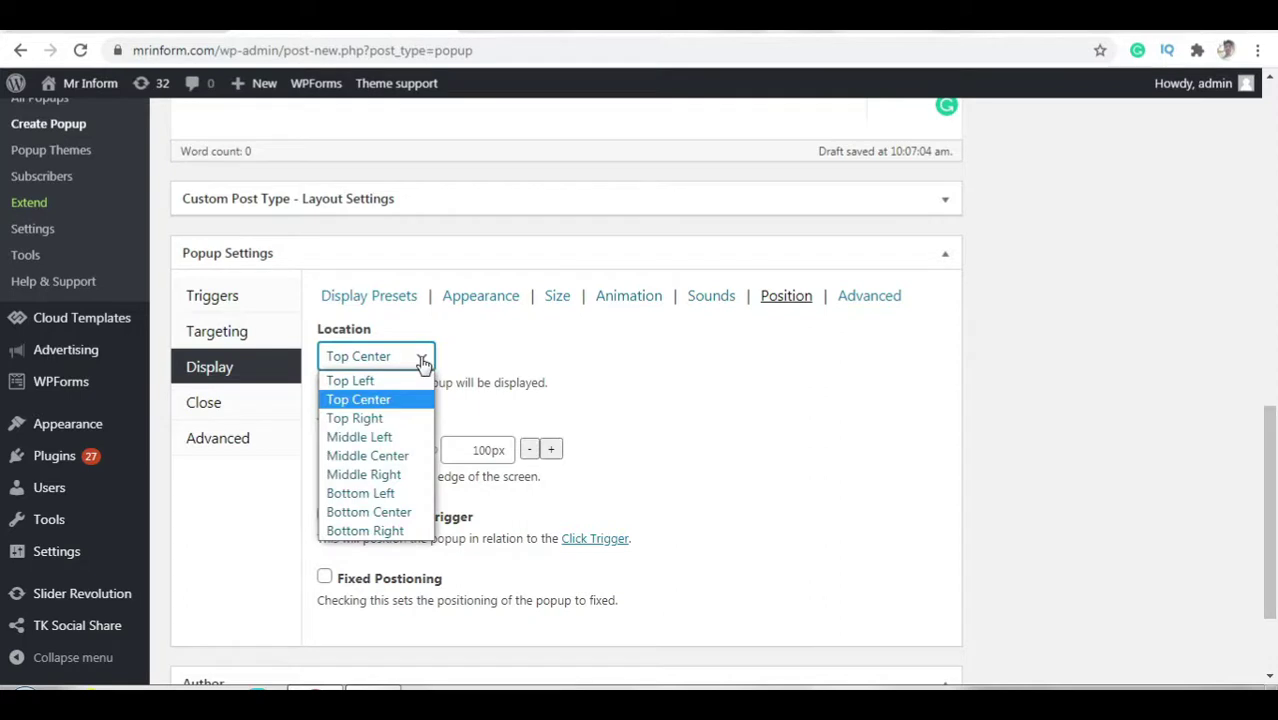
pyautogui.click(407, 463)
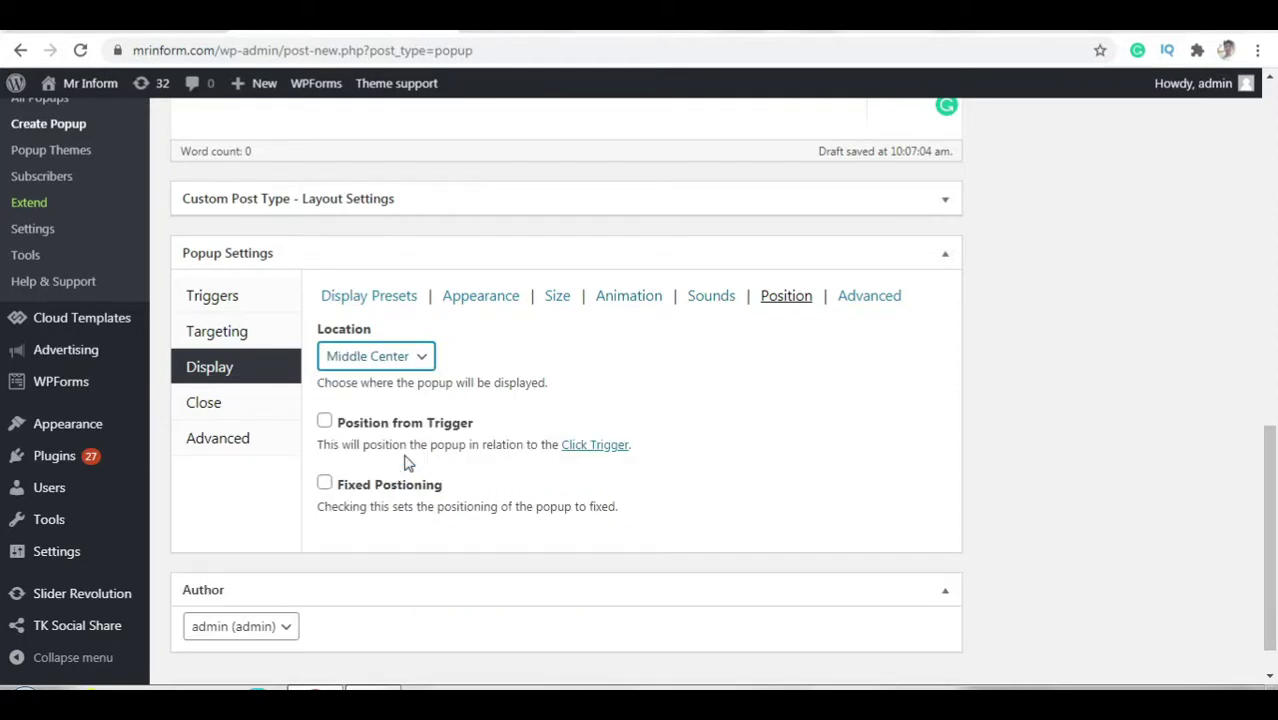
# Look through the popup's advanced and close settings, and enable closing it with the ESC key.
pyautogui.click(873, 297)
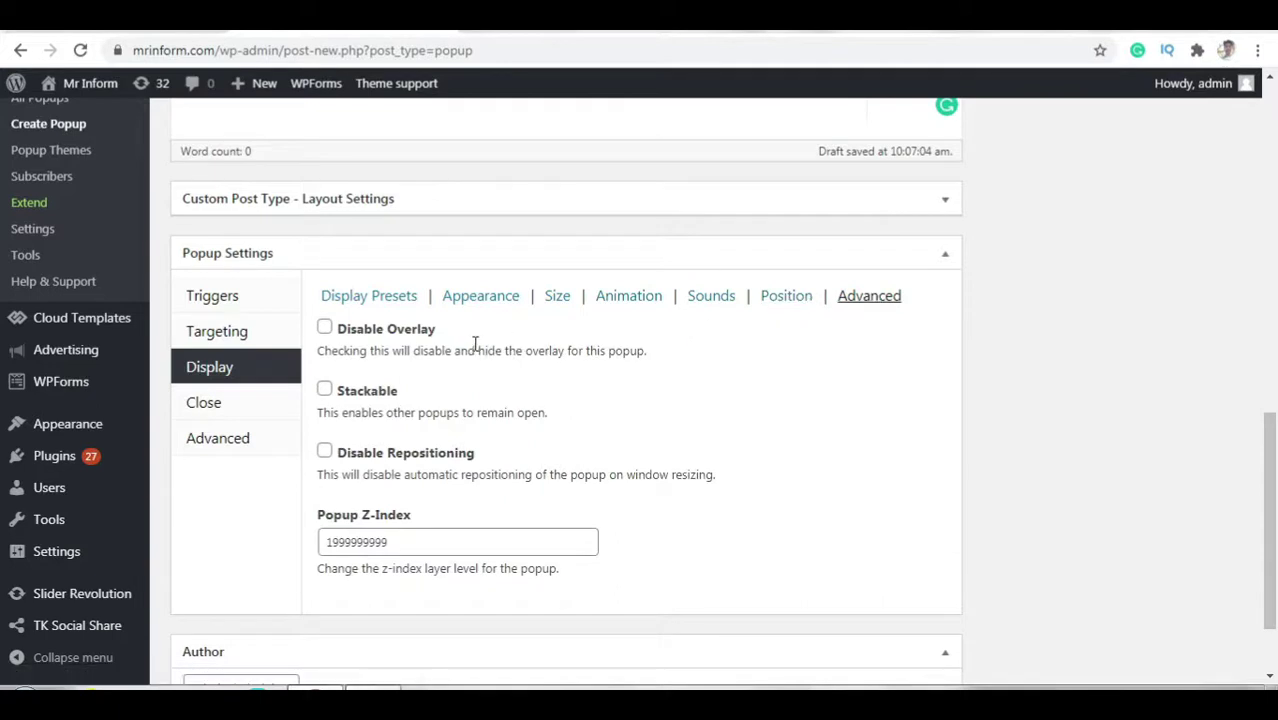
pyautogui.click(234, 412)
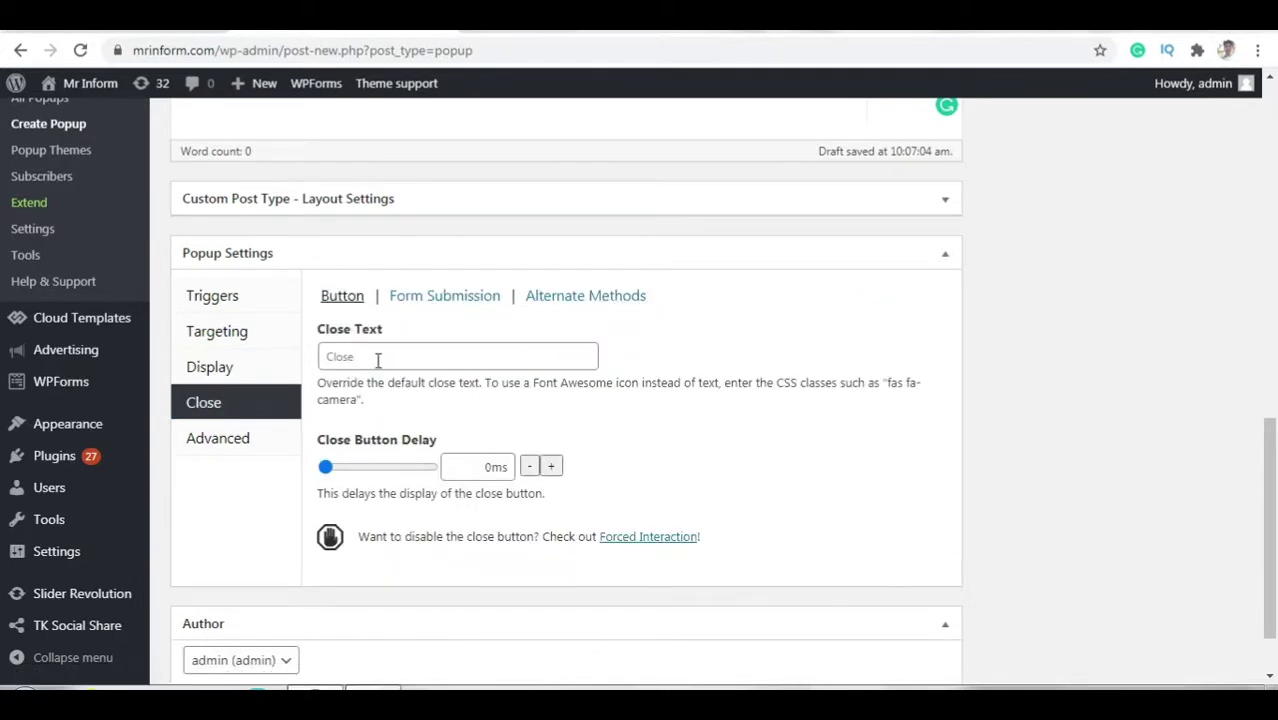
pyautogui.click(206, 446)
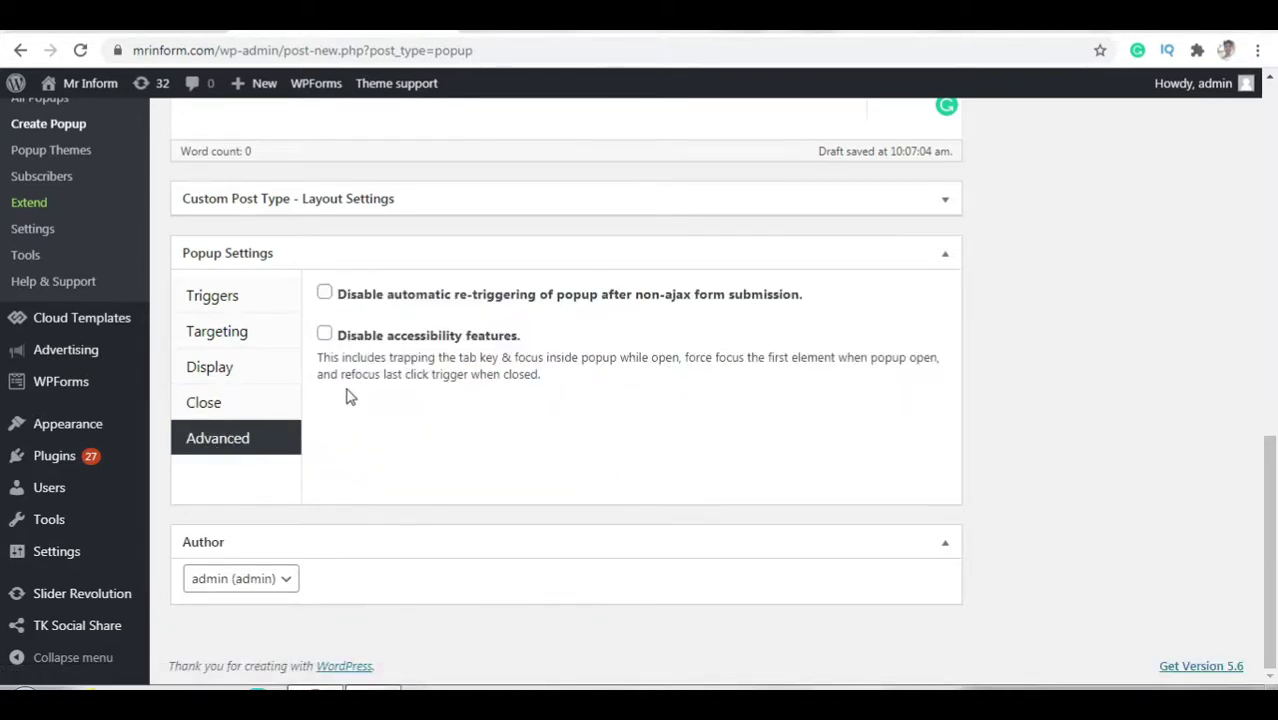
pyautogui.hotkey('ctrl', 'a')
pyautogui.click(245, 402)
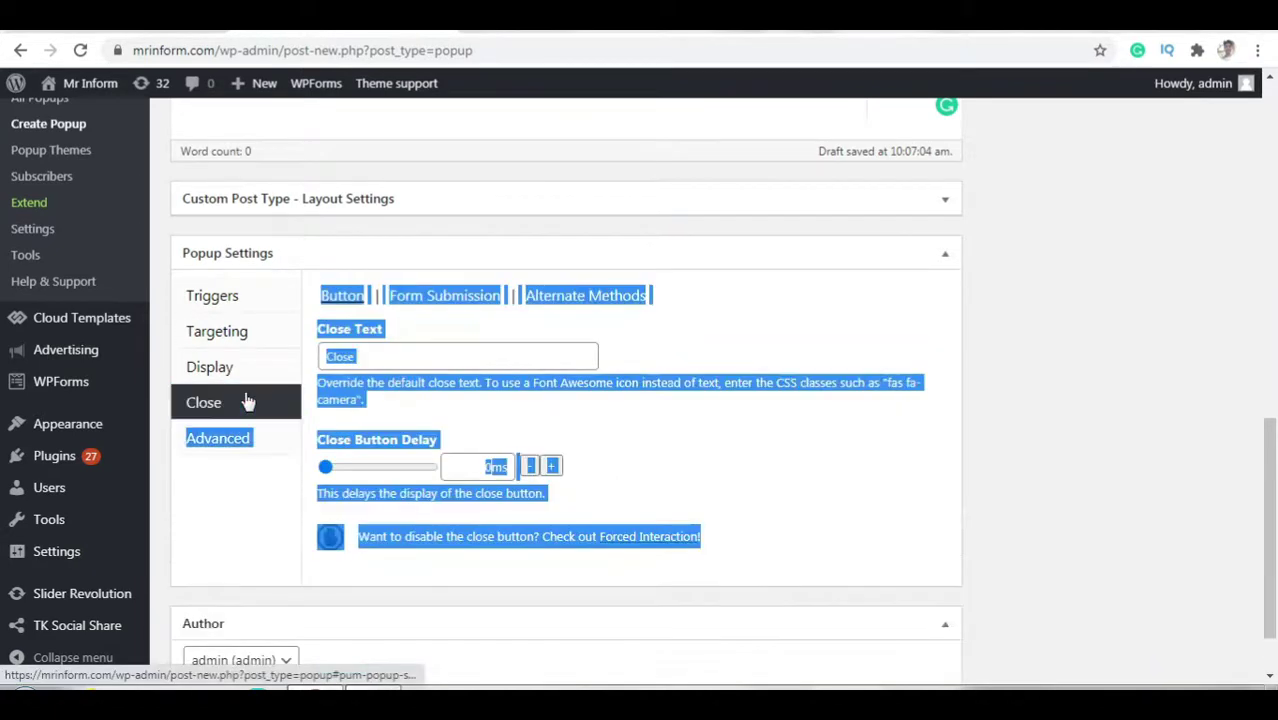
pyautogui.click(463, 331)
pyautogui.click(445, 296)
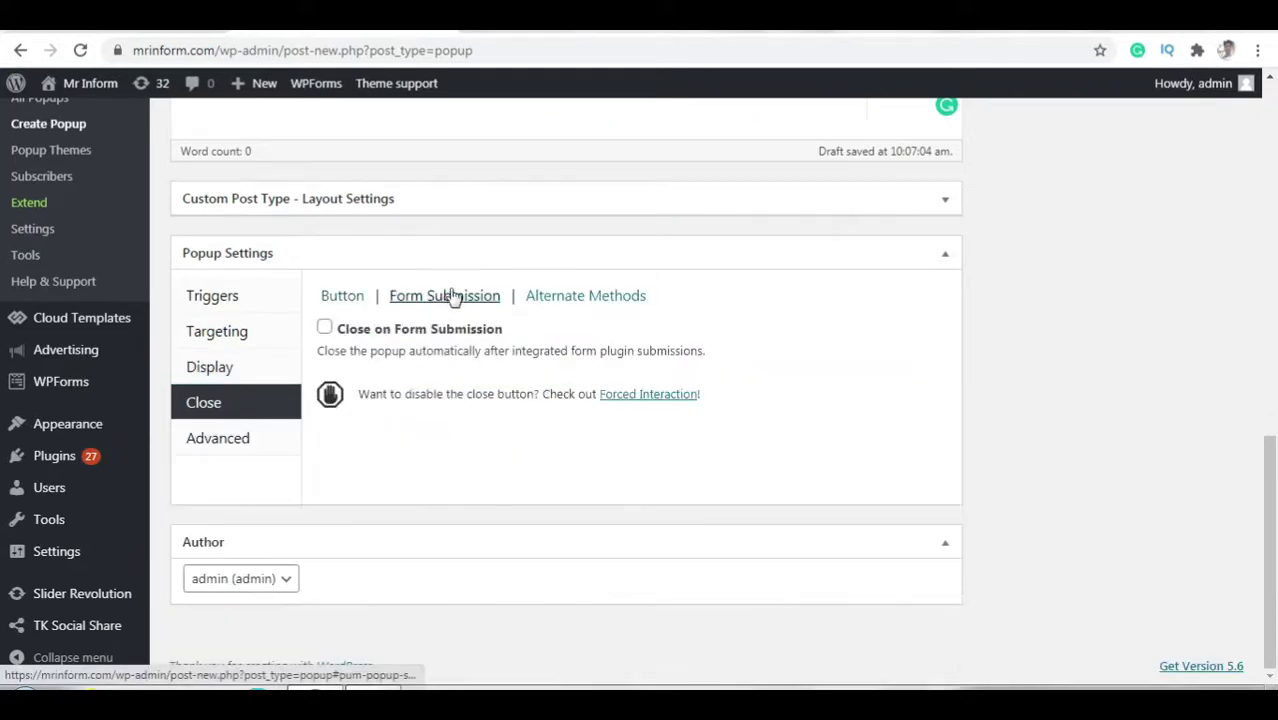
pyautogui.click(589, 295)
pyautogui.scroll(-2, 590, 295)
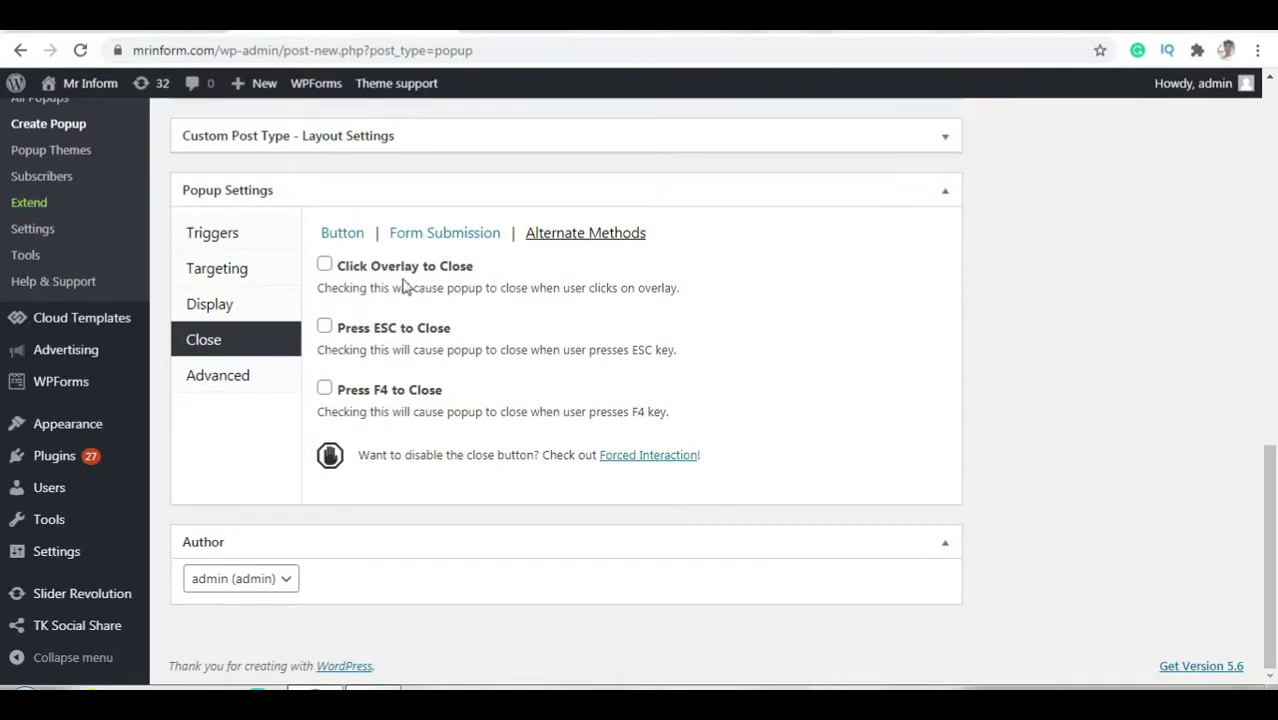
pyautogui.click(325, 329)
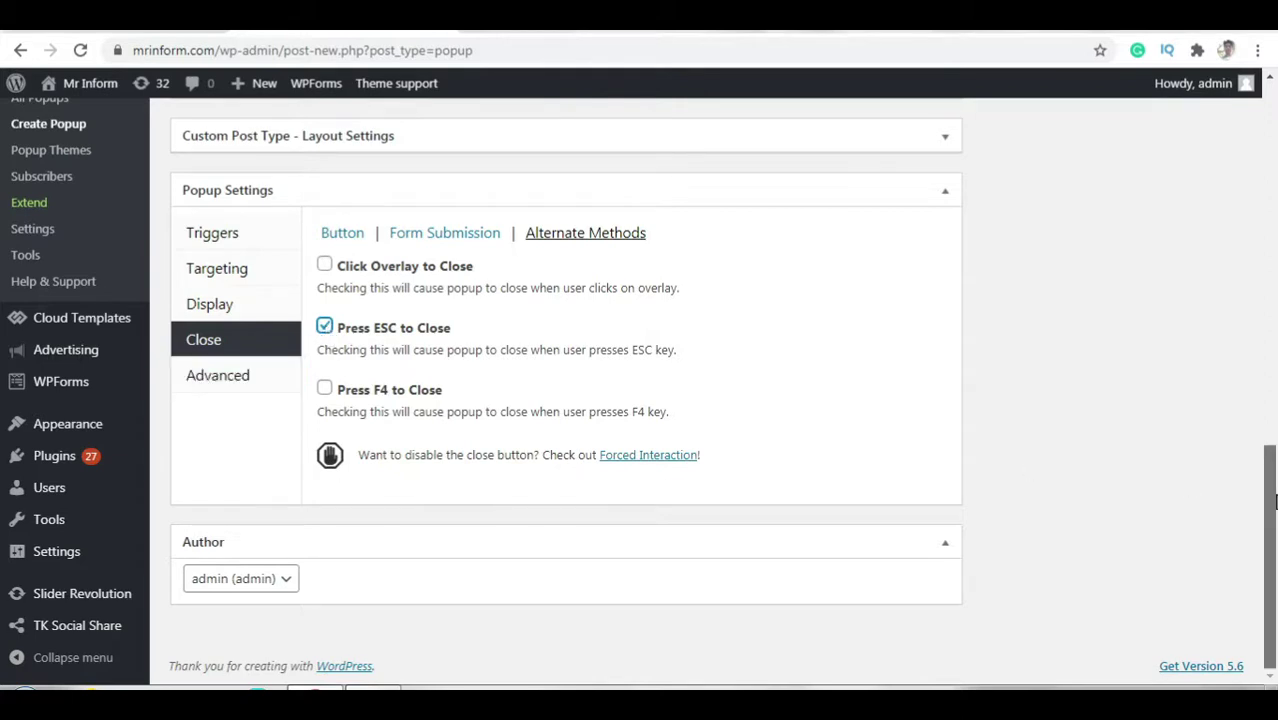
# Check the popup's trigger settings and publish the popup.
pyautogui.moveTo(1274, 500); pyautogui.dragTo(1274, 484)
pyautogui.click(238, 284)
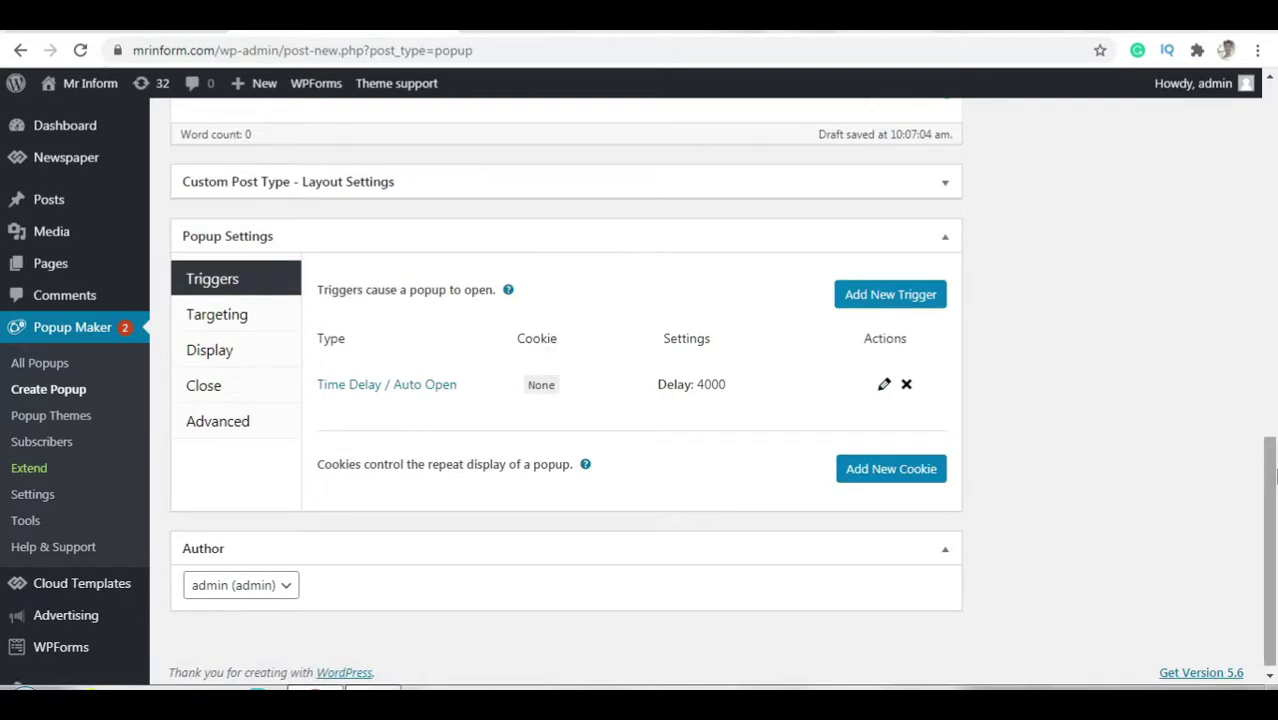
pyautogui.moveTo(1274, 472); pyautogui.dragTo(1264, 328)
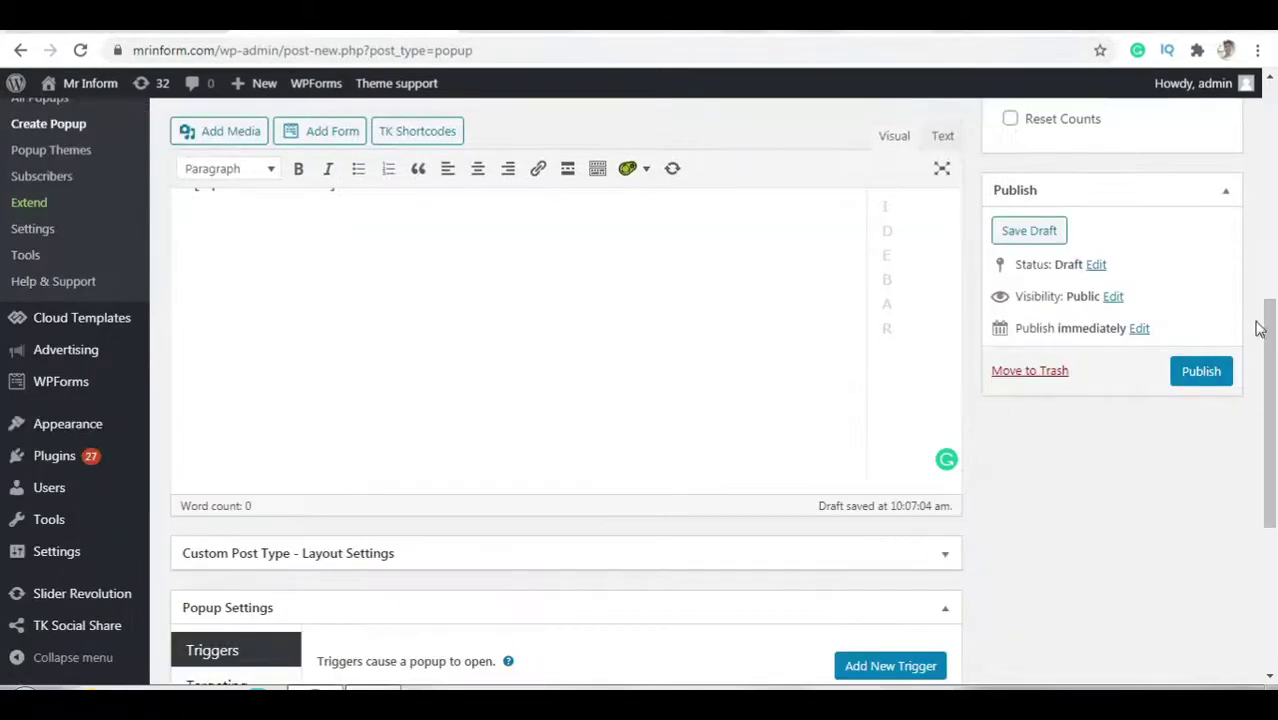
pyautogui.click(1190, 374)
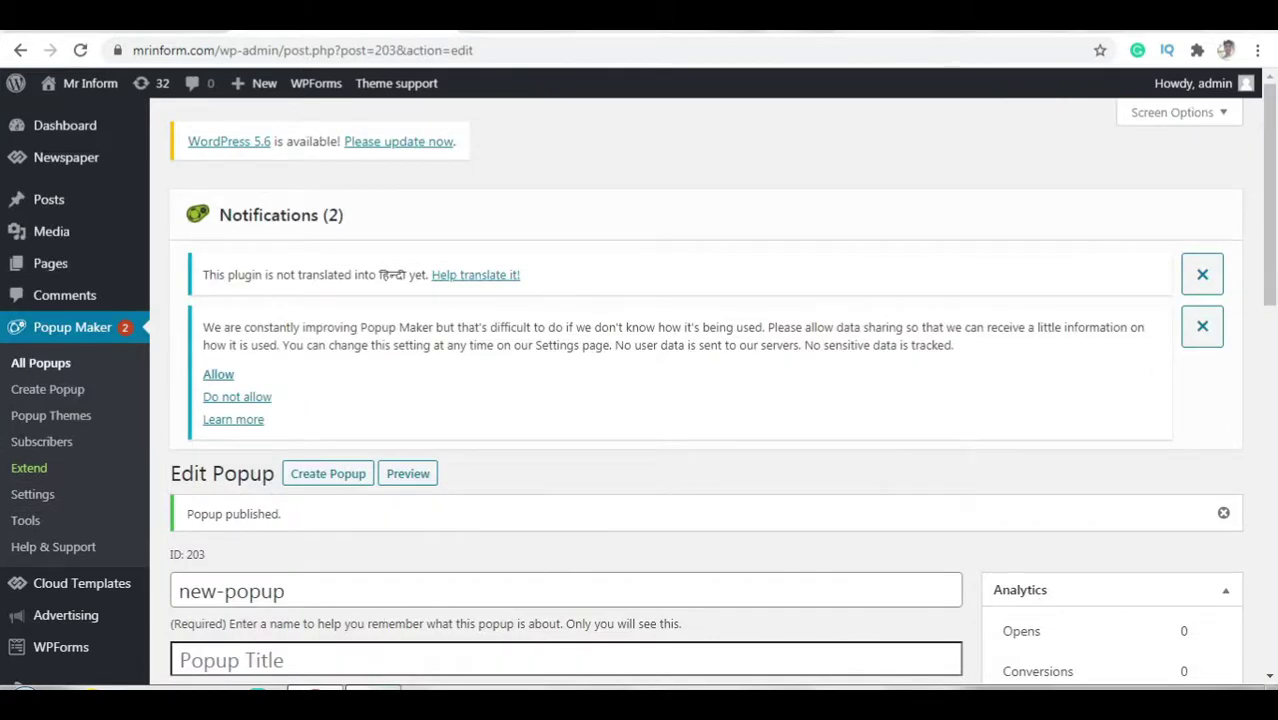
# Open the site's homepage, mrinform.com, in a new incognito browser window.
pyautogui.hotkey('ctrl', 'shift', 'n')
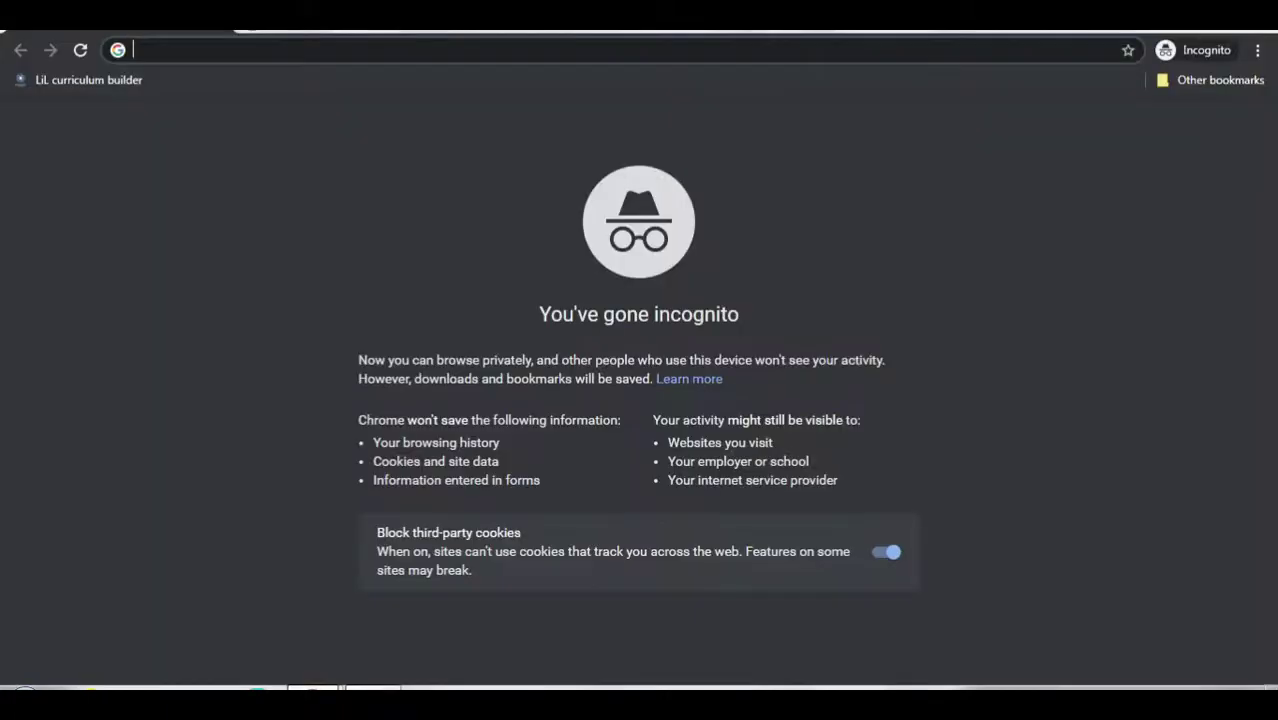
pyautogui.write('mrinfo')
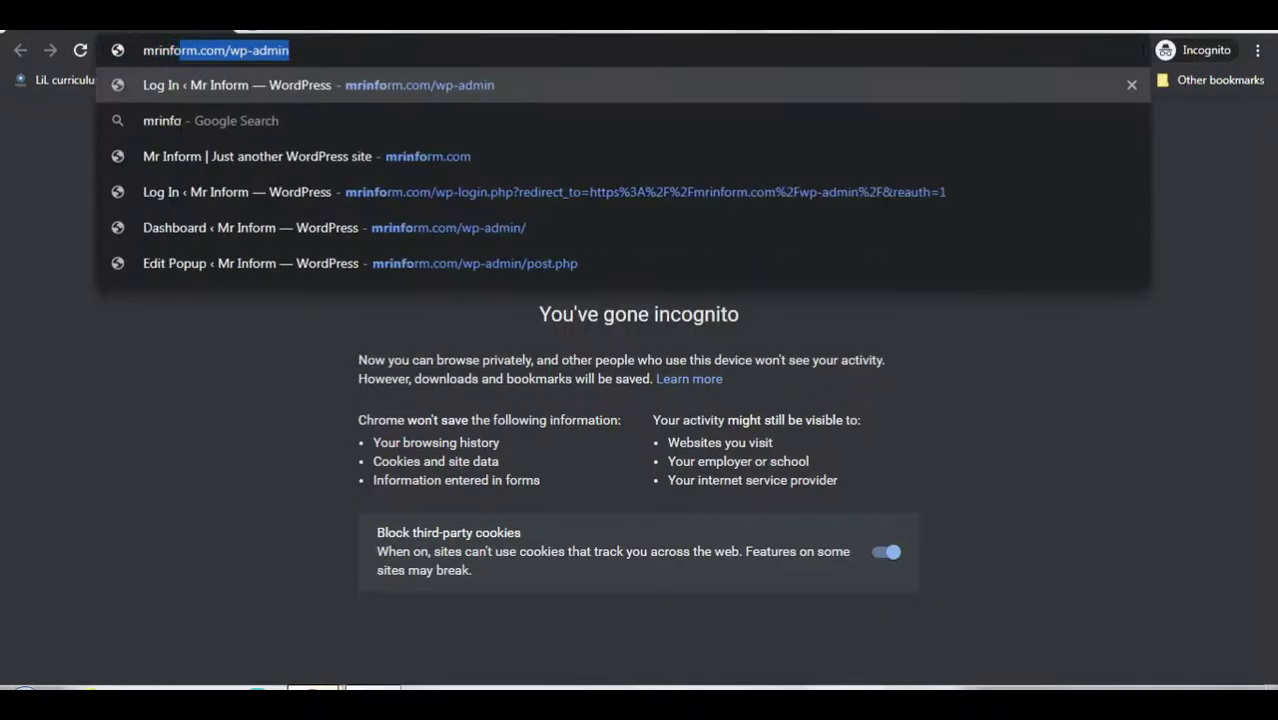
pyautogui.write('rm.xom')
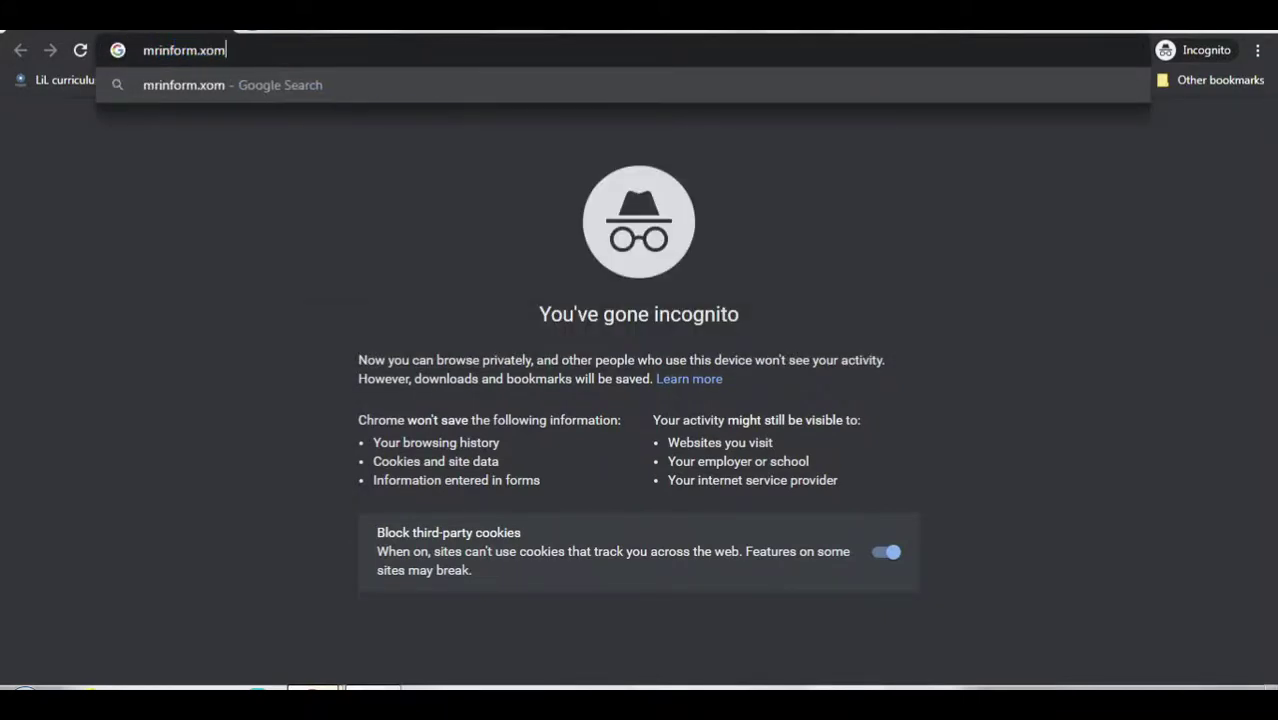
pyautogui.press('BackSpace')
pyautogui.press('BackSpace')
pyautogui.press('BackSpace')
pyautogui.write('com')
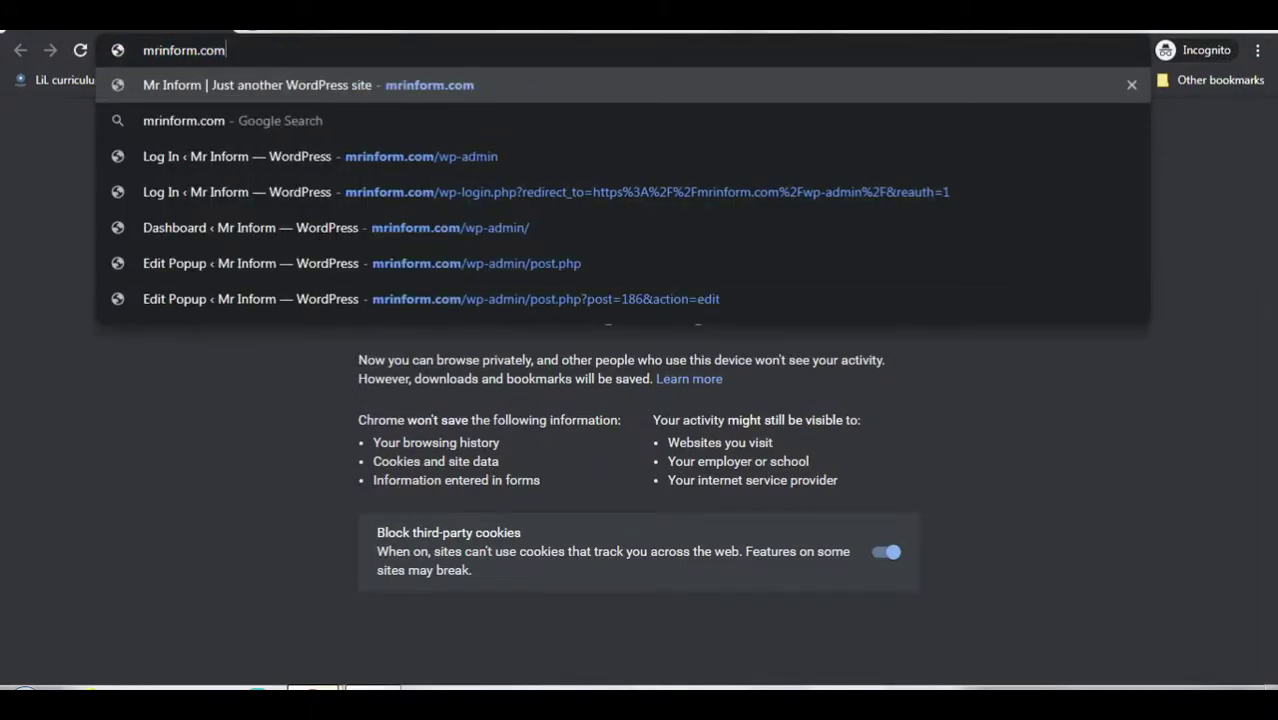
pyautogui.press('Return')
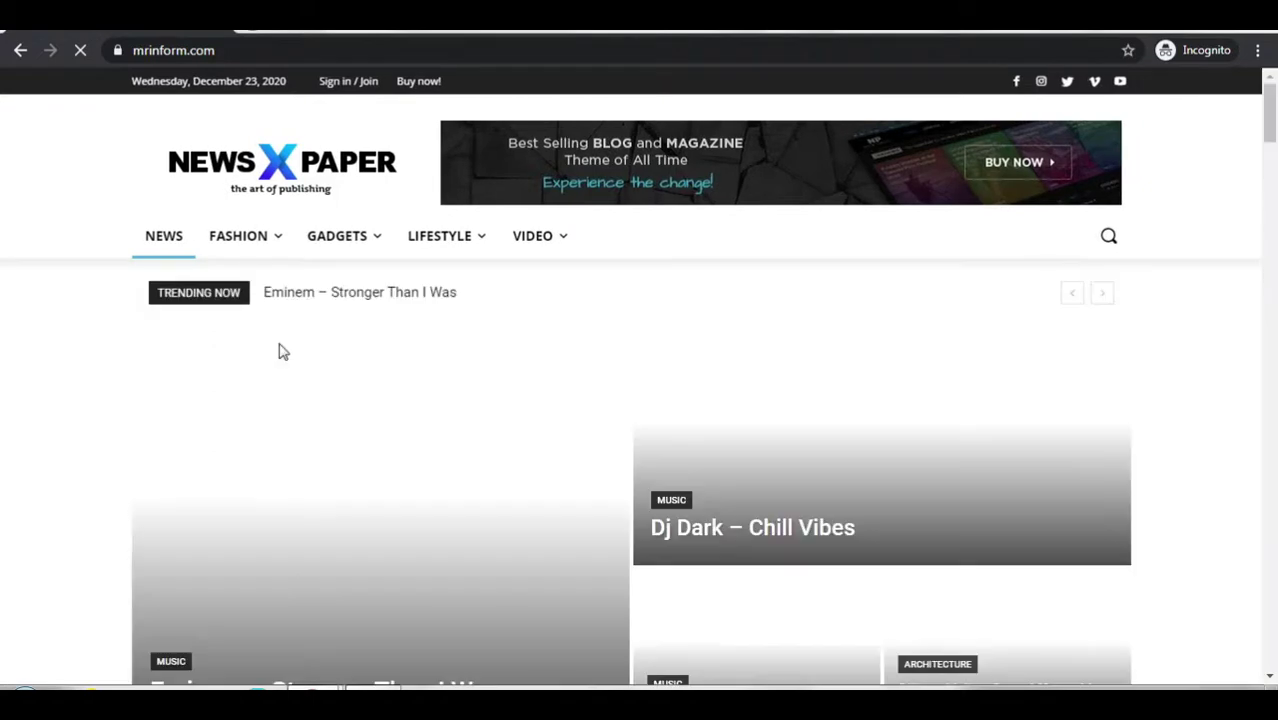
# Wait for the popup on the homepage, try its Email and Phone No. fields, and close it.
pyautogui.scroll(-2, 287, 357)
pyautogui.scroll(-3, 287, 357)
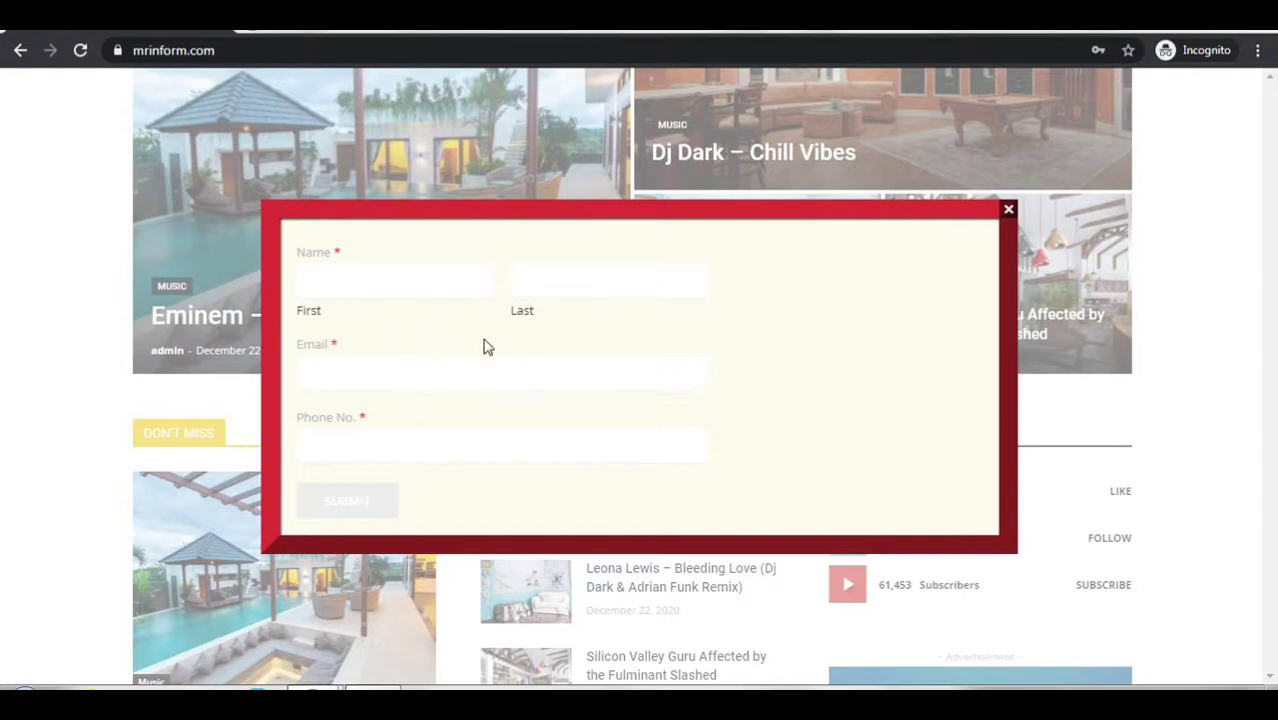
pyautogui.click(330, 380)
pyautogui.click(348, 445)
pyautogui.click(1009, 213)
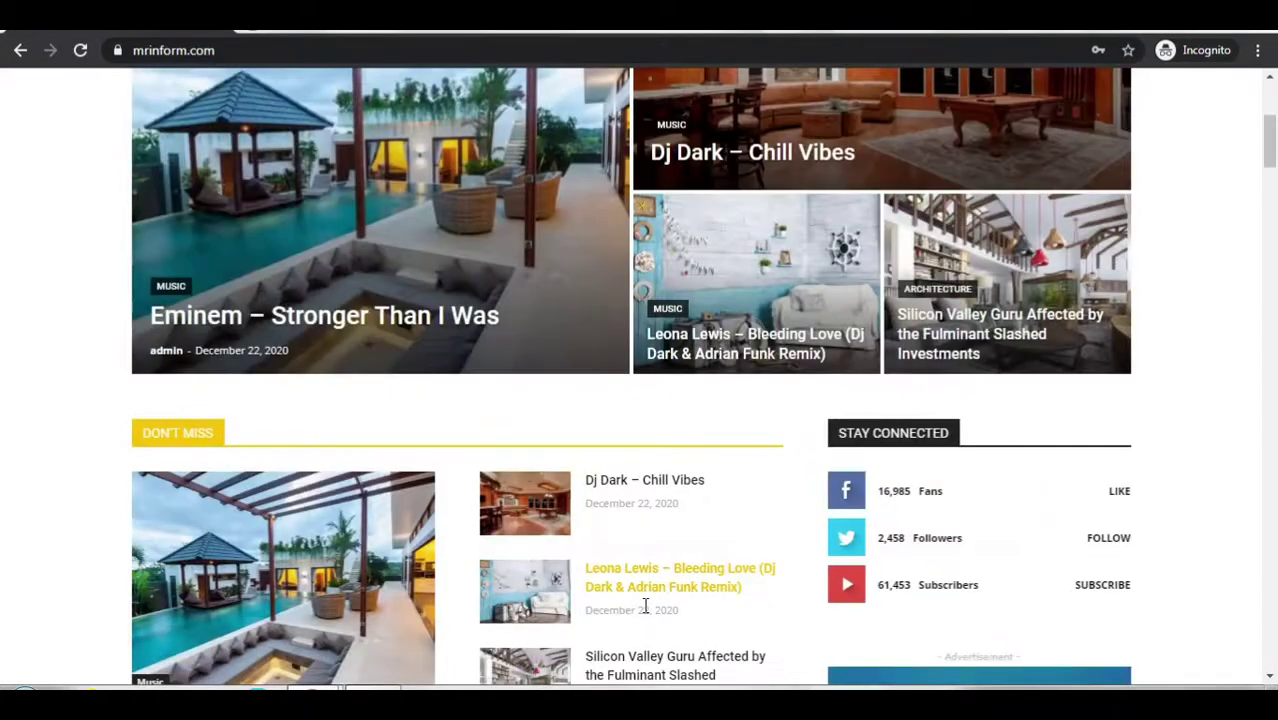
# Return to the popup's edit page, change the popup theme to Cutting Edge, and update the popup.
pyautogui.moveTo(315, 700)
pyautogui.click(268, 636)
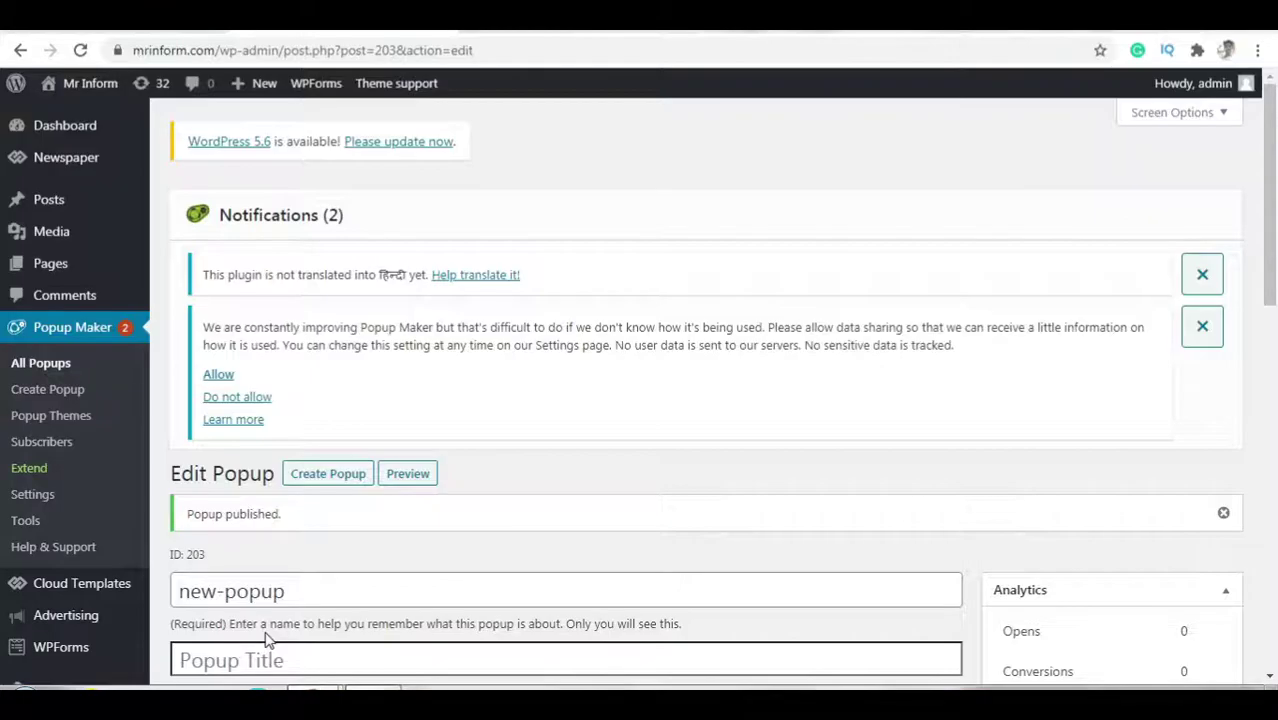
pyautogui.scroll(-10, 505, 480)
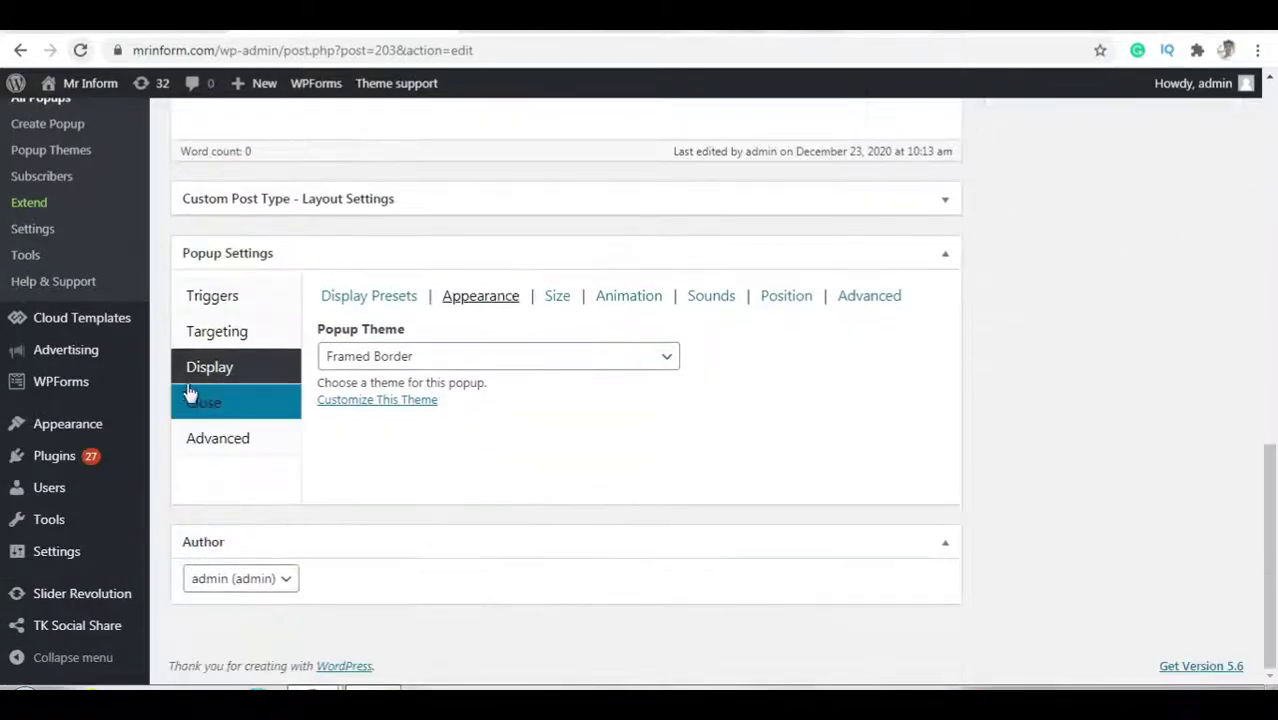
pyautogui.click(443, 357)
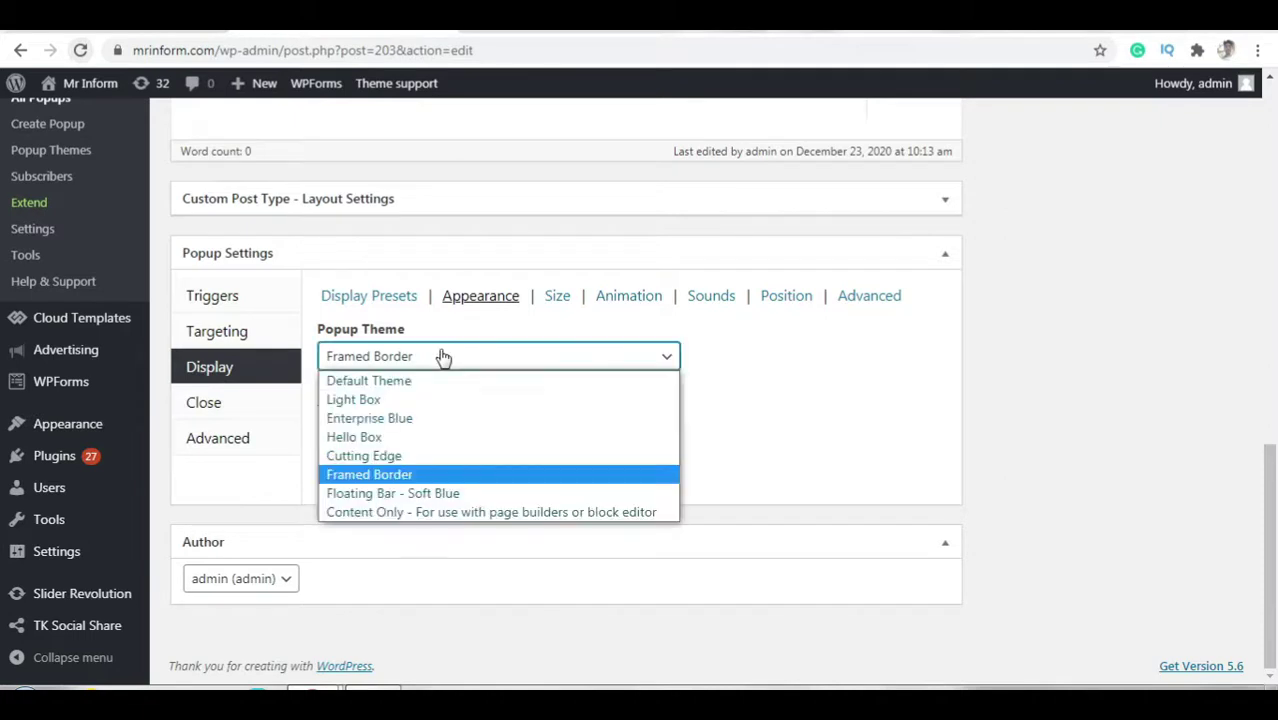
pyautogui.click(405, 456)
pyautogui.scroll(3, 1275, 535)
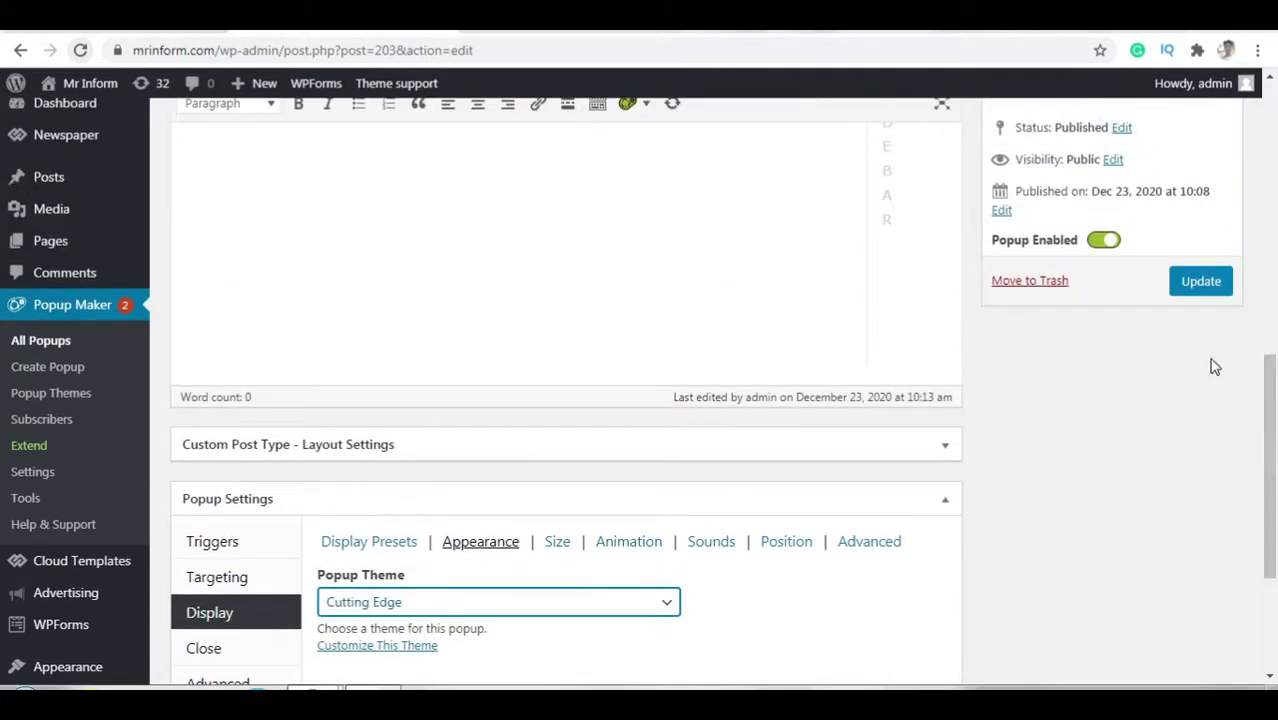
pyautogui.click(1208, 285)
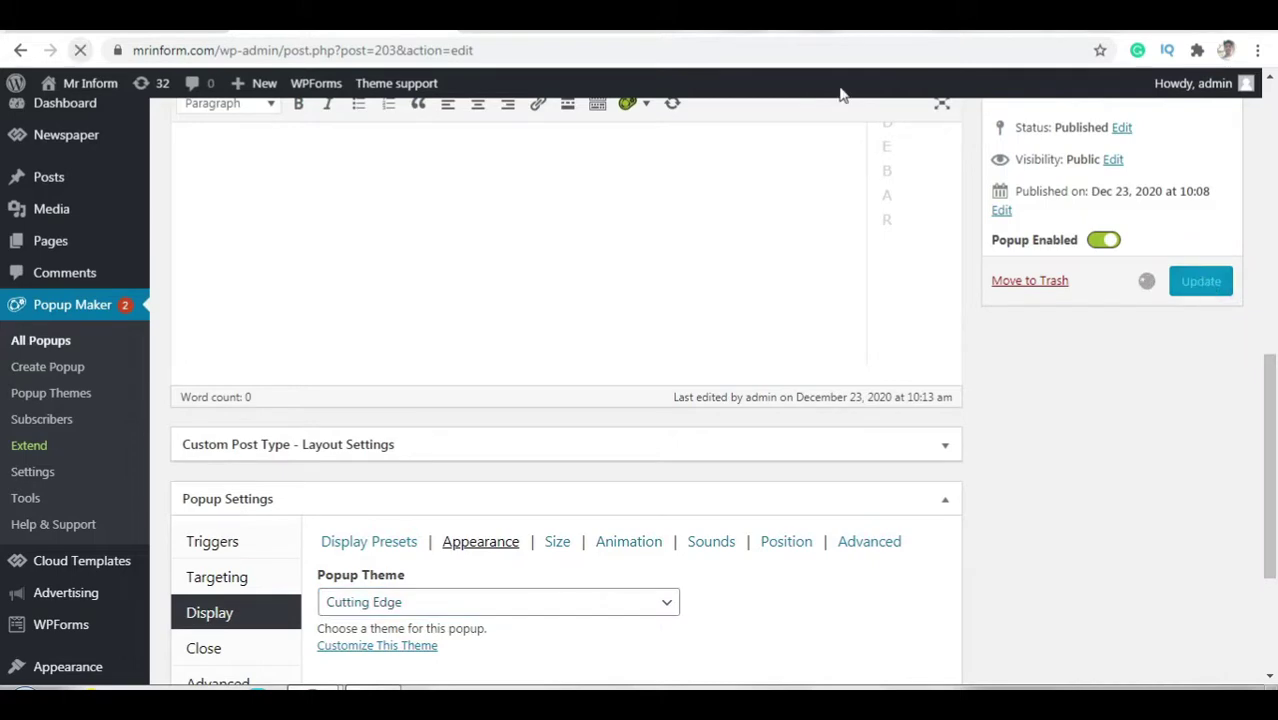
# Reload the homepage in the incognito window, view the popup in the Cutting Edge theme, and close it.
pyautogui.moveTo(337, 668)
pyautogui.click(362, 630)
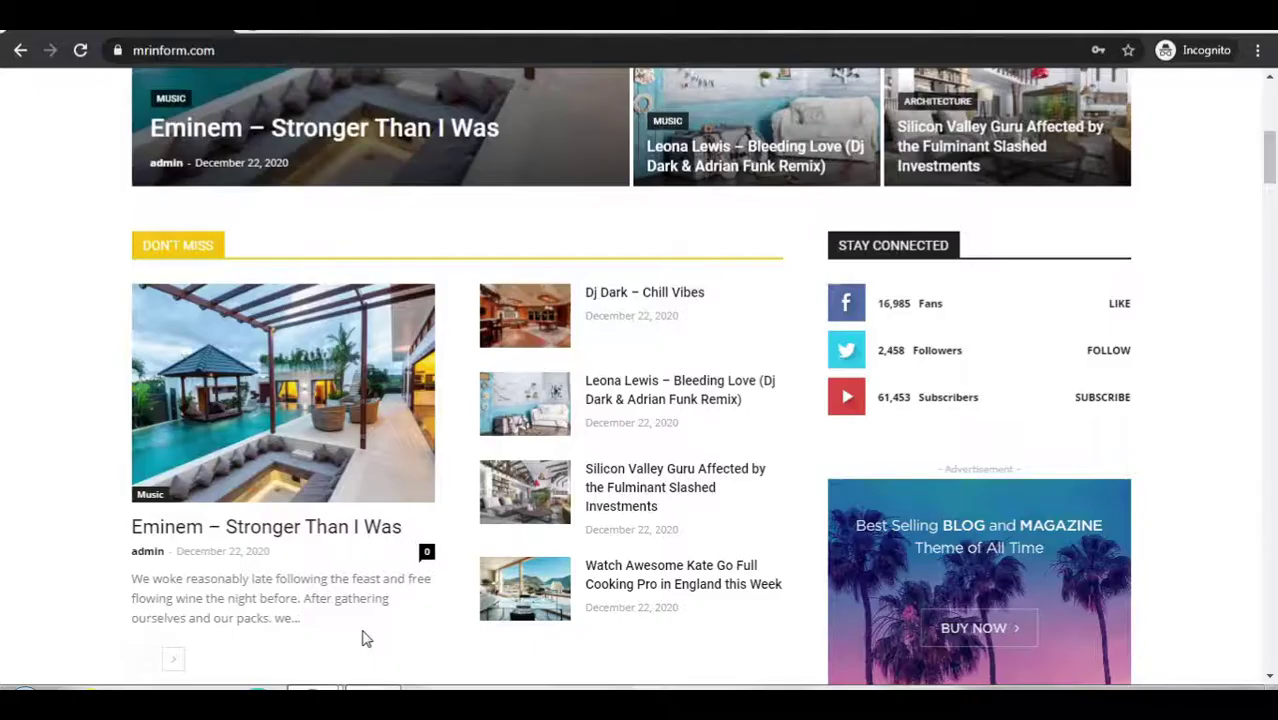
pyautogui.click(79, 52)
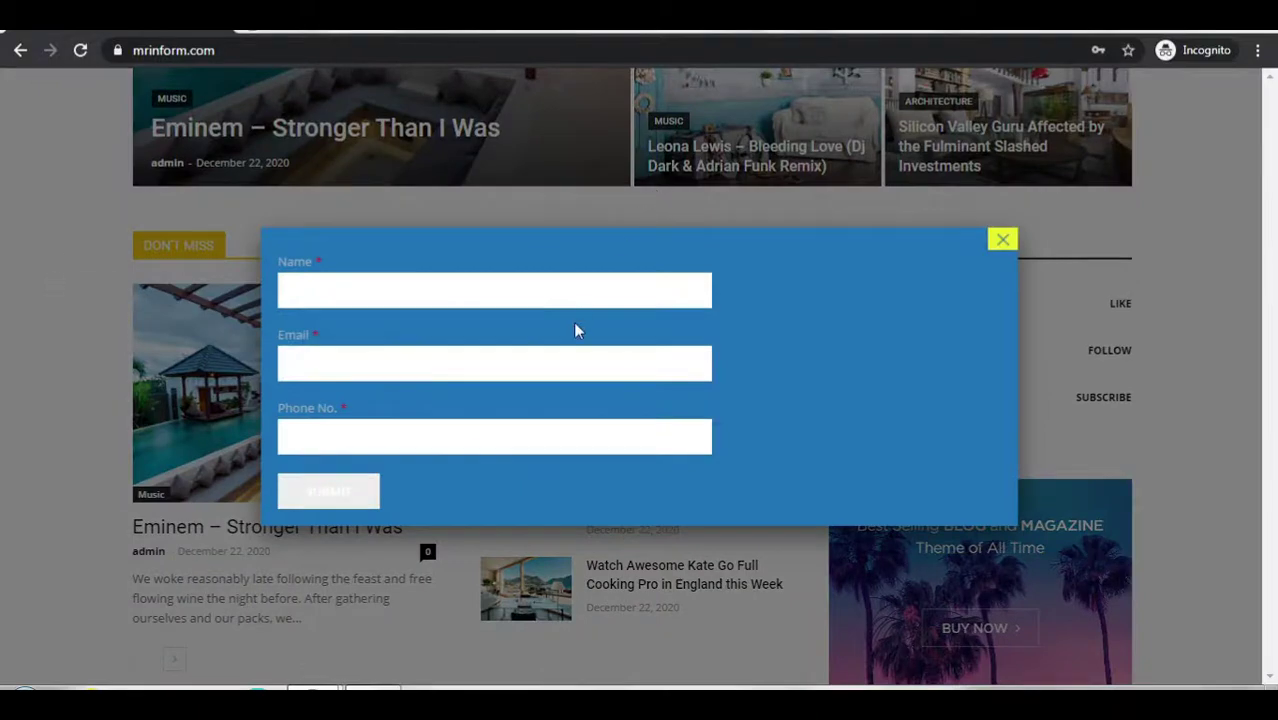
pyautogui.click(1002, 239)
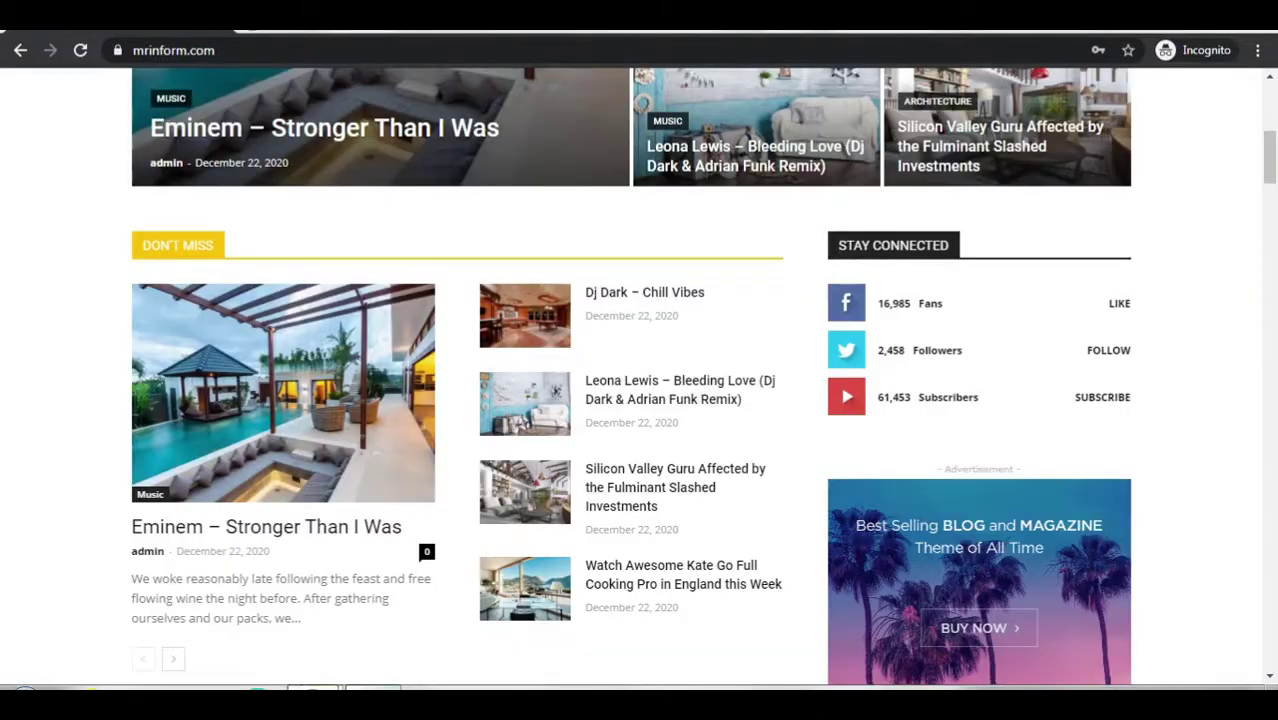
# Go back to the popup's edit page, set the popup theme to Hello Box, and update the popup.
pyautogui.moveTo(312, 700)
pyautogui.click(300, 615)
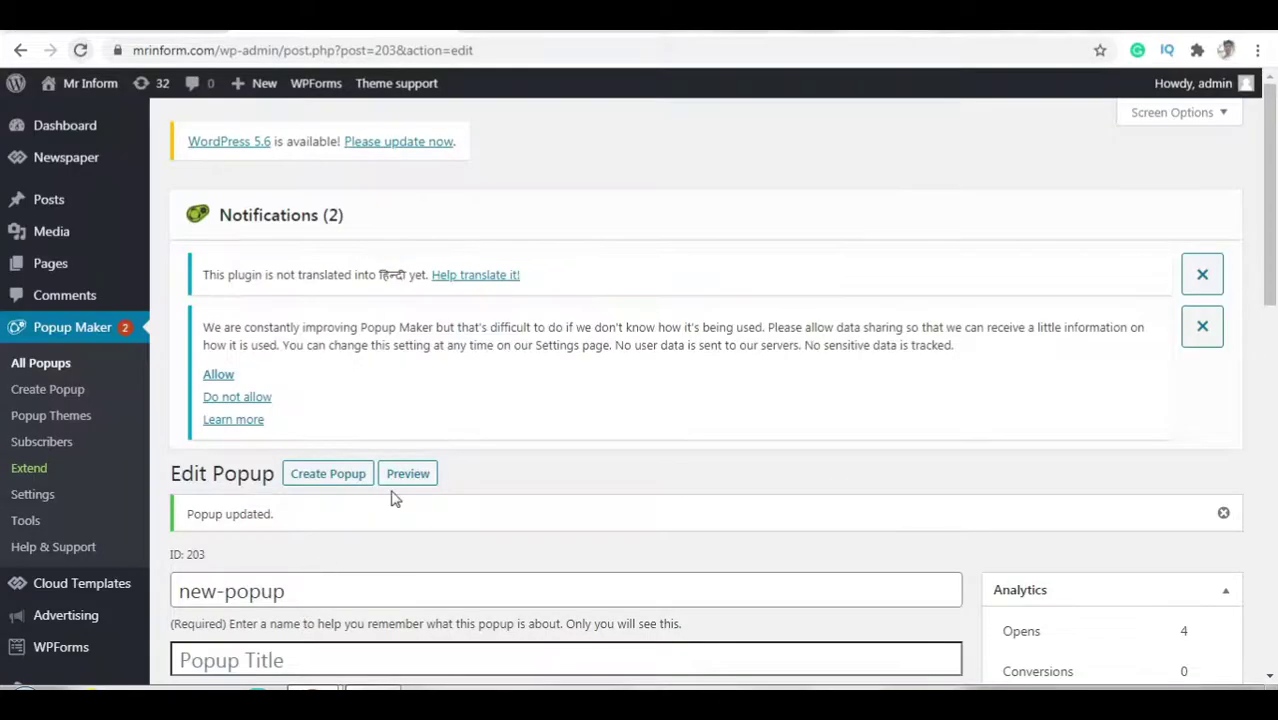
pyautogui.scroll(-5, 395, 500)
pyautogui.scroll(-4, 395, 503)
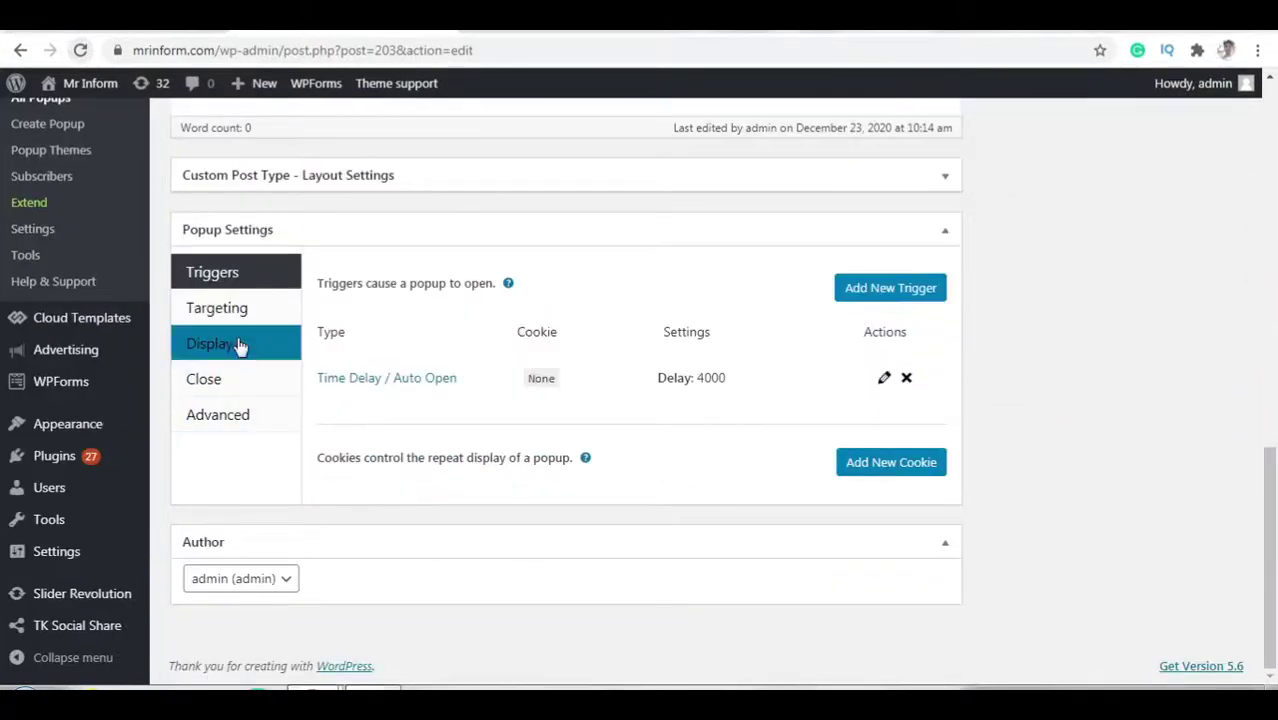
pyautogui.click(242, 343)
pyautogui.click(470, 281)
pyautogui.click(428, 362)
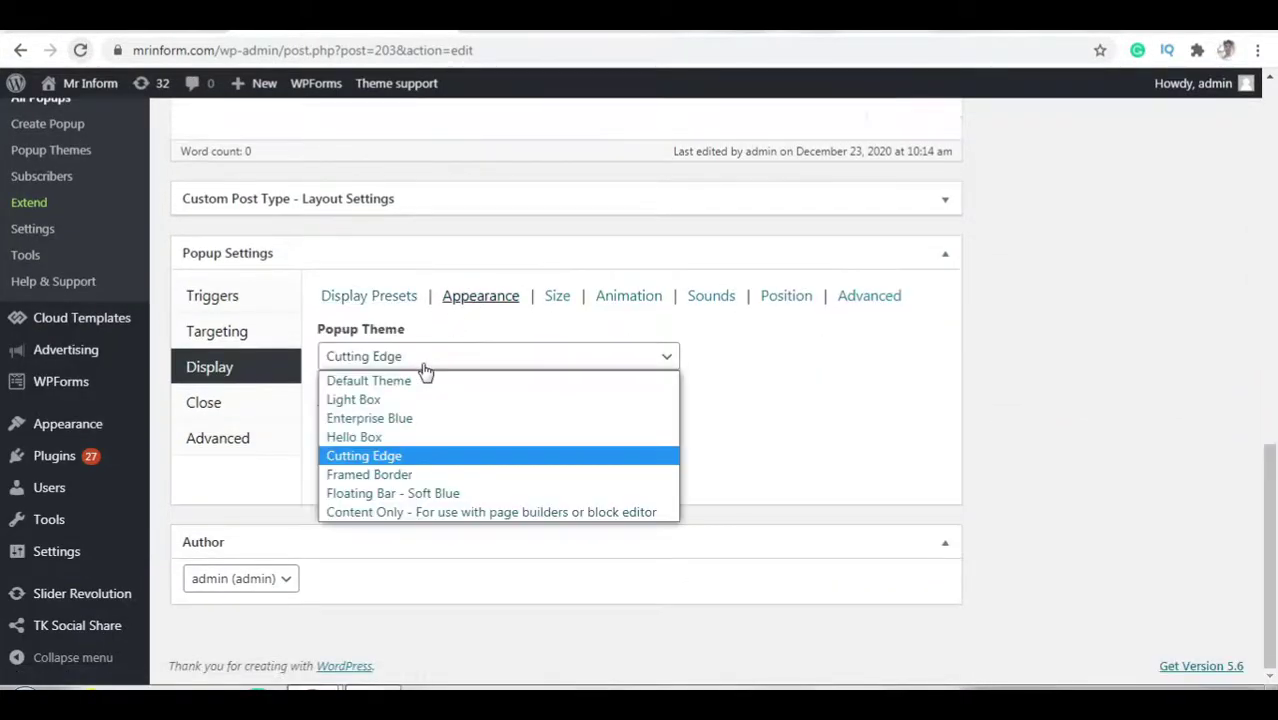
pyautogui.click(416, 441)
pyautogui.click(630, 362)
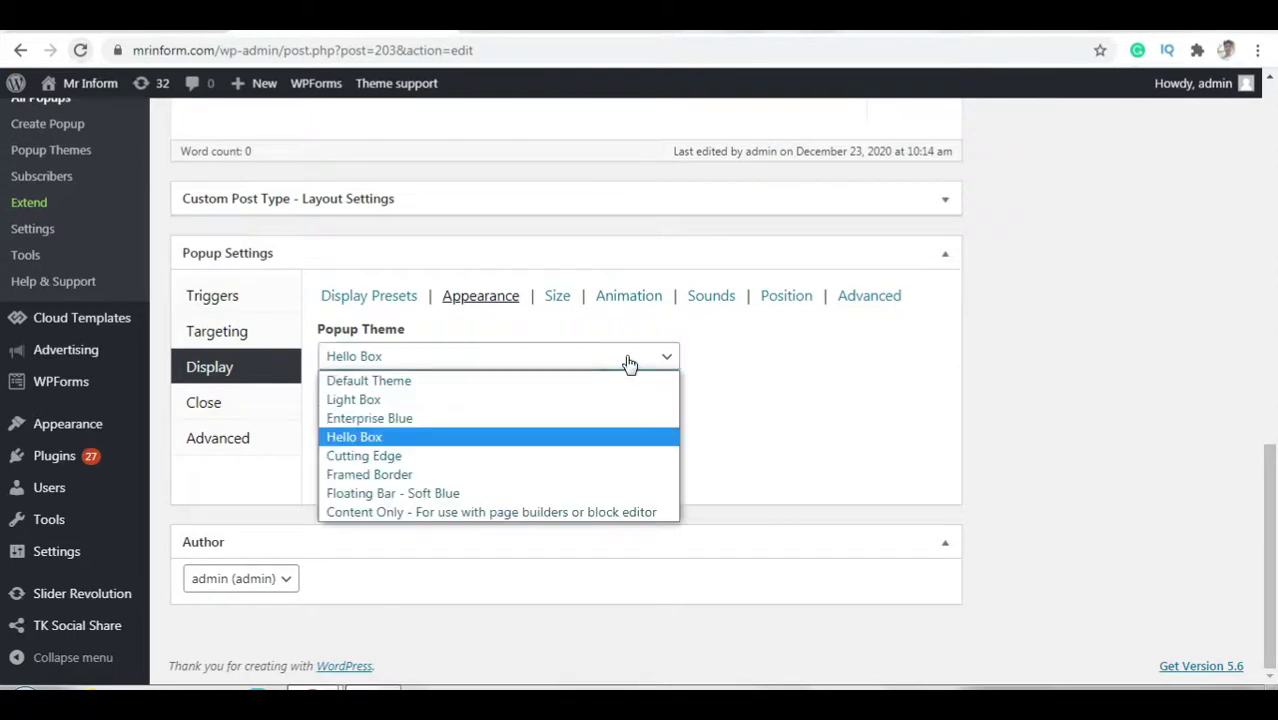
pyautogui.click(630, 362)
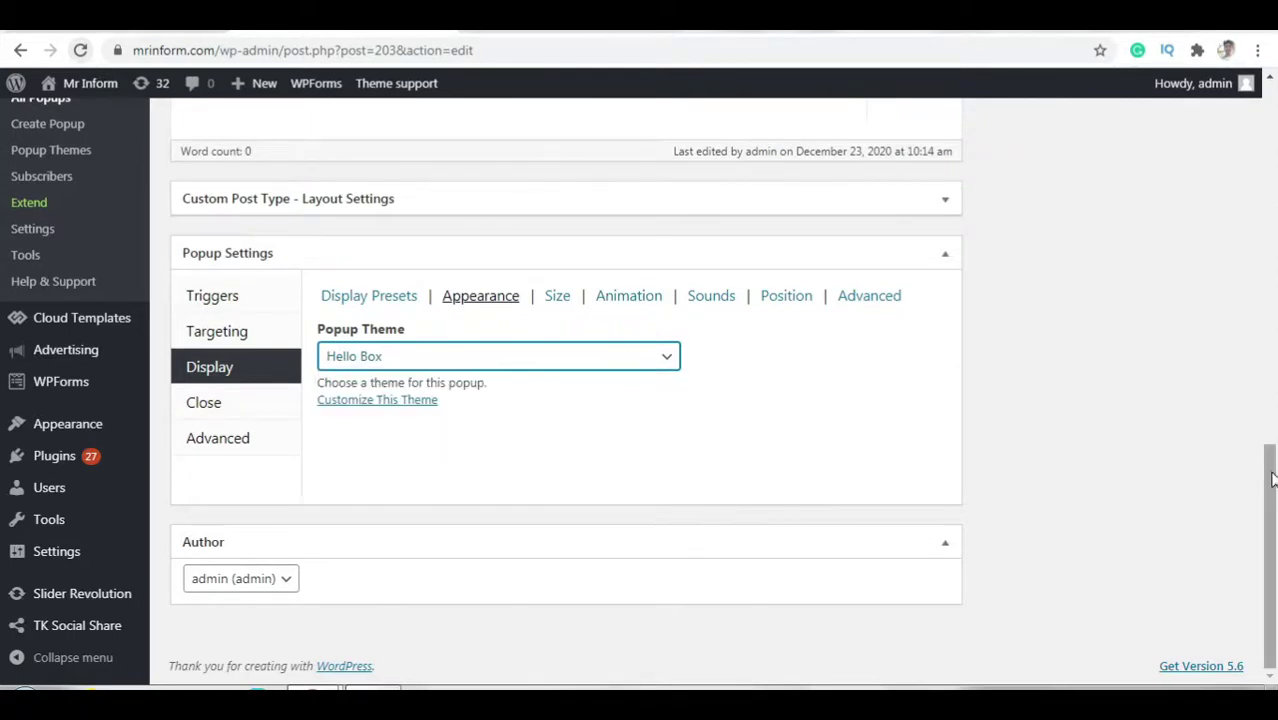
pyautogui.scroll(4, 1258, 424)
pyautogui.click(1199, 392)
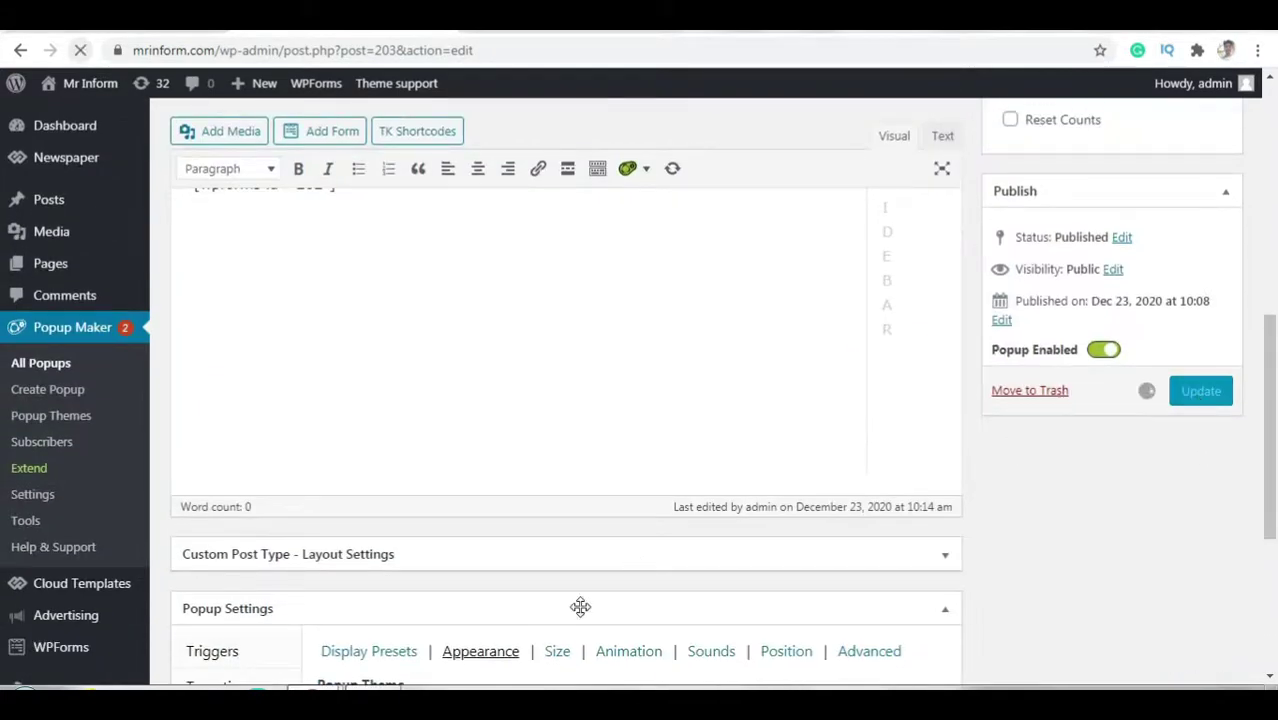
# Reload the incognito homepage to check the popup in the Hello Box theme, close it, and look through the page.
pyautogui.moveTo(315, 708)
pyautogui.click(425, 620)
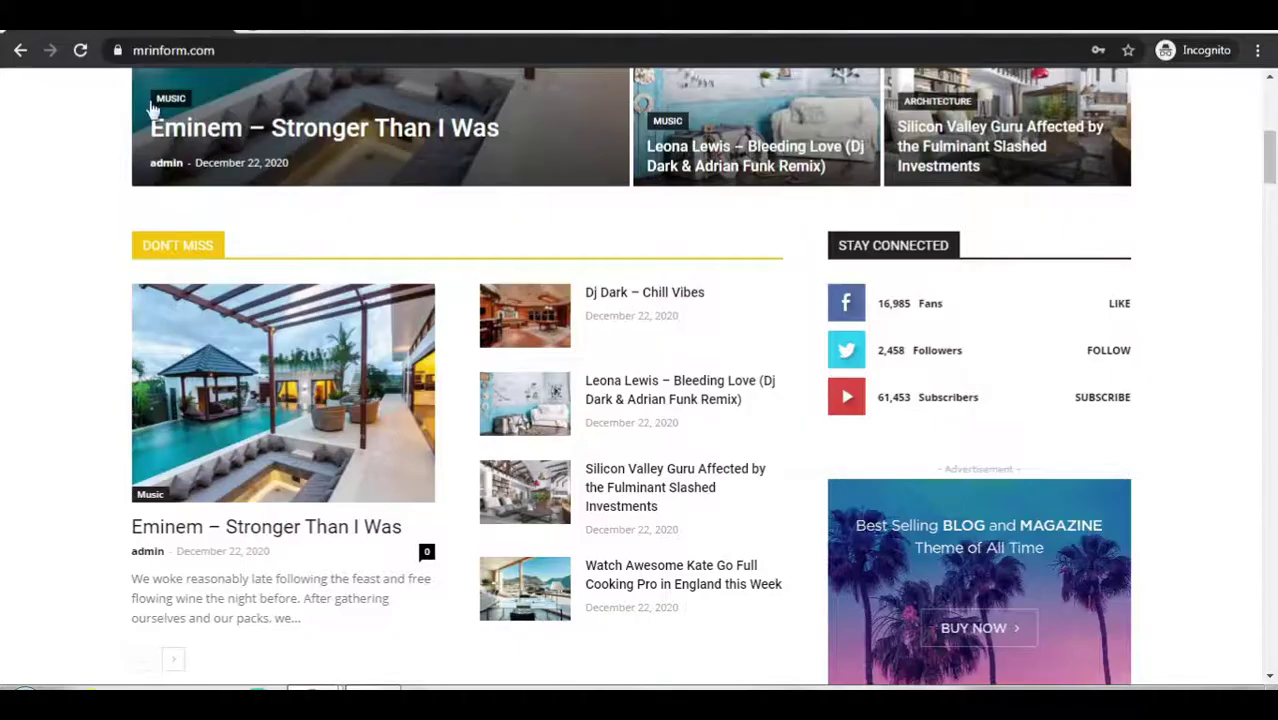
pyautogui.click(82, 50)
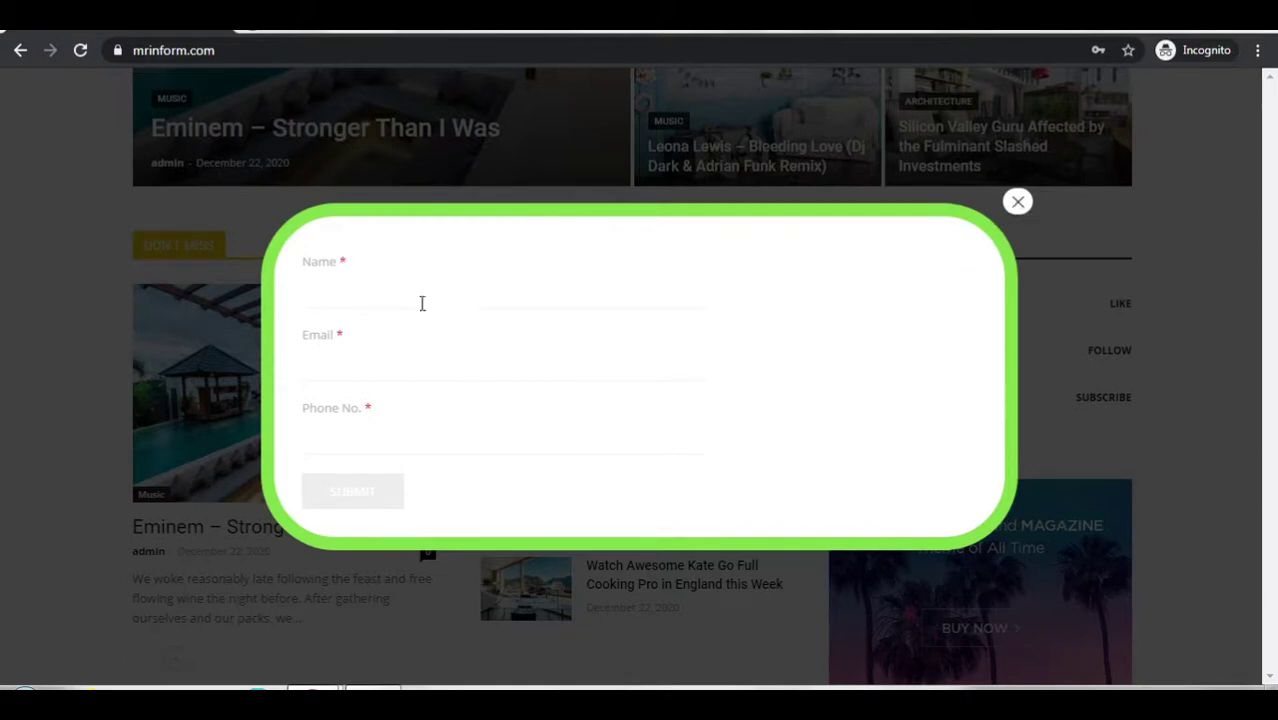
pyautogui.click(1017, 203)
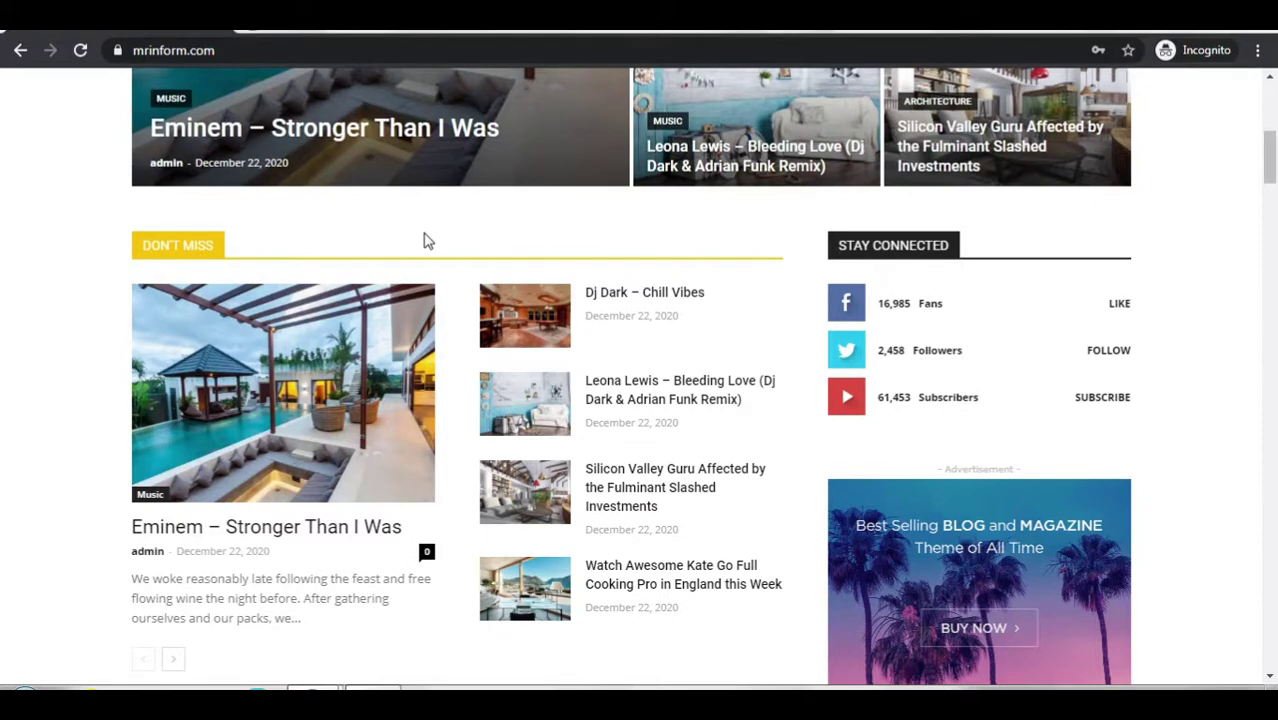
pyautogui.scroll(-4, 424, 240)
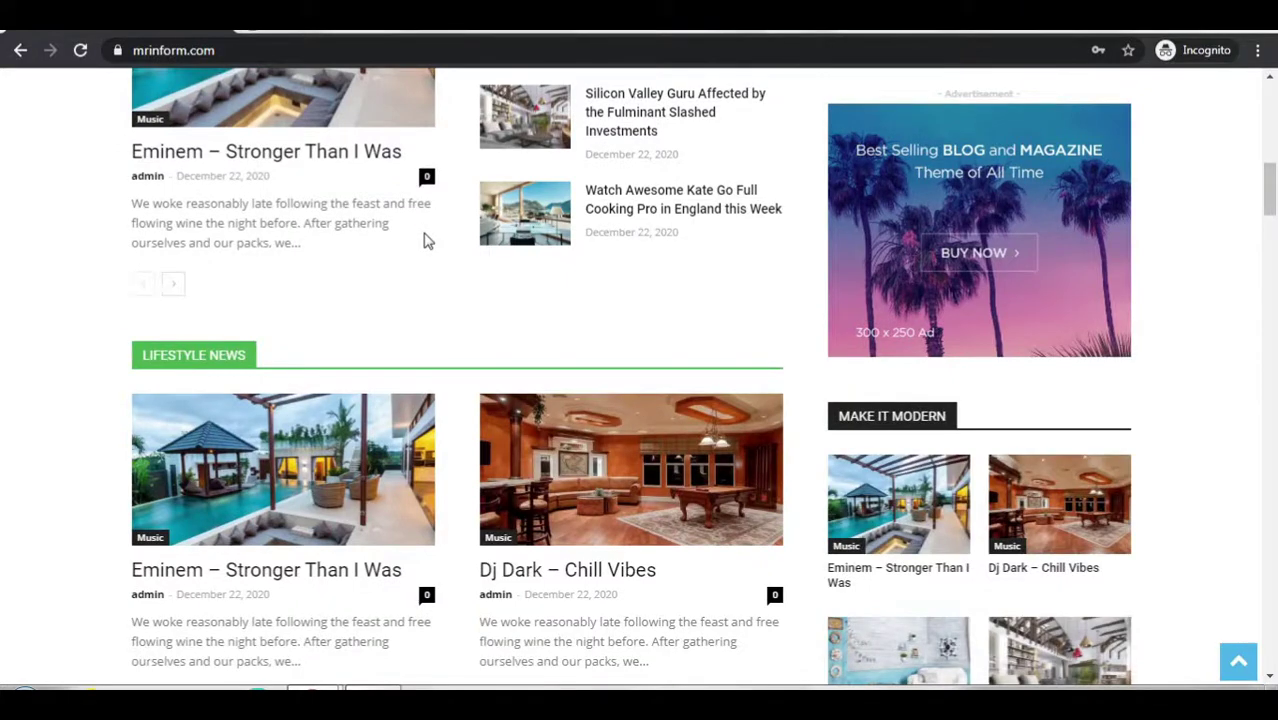
pyautogui.scroll(-5, 424, 240)
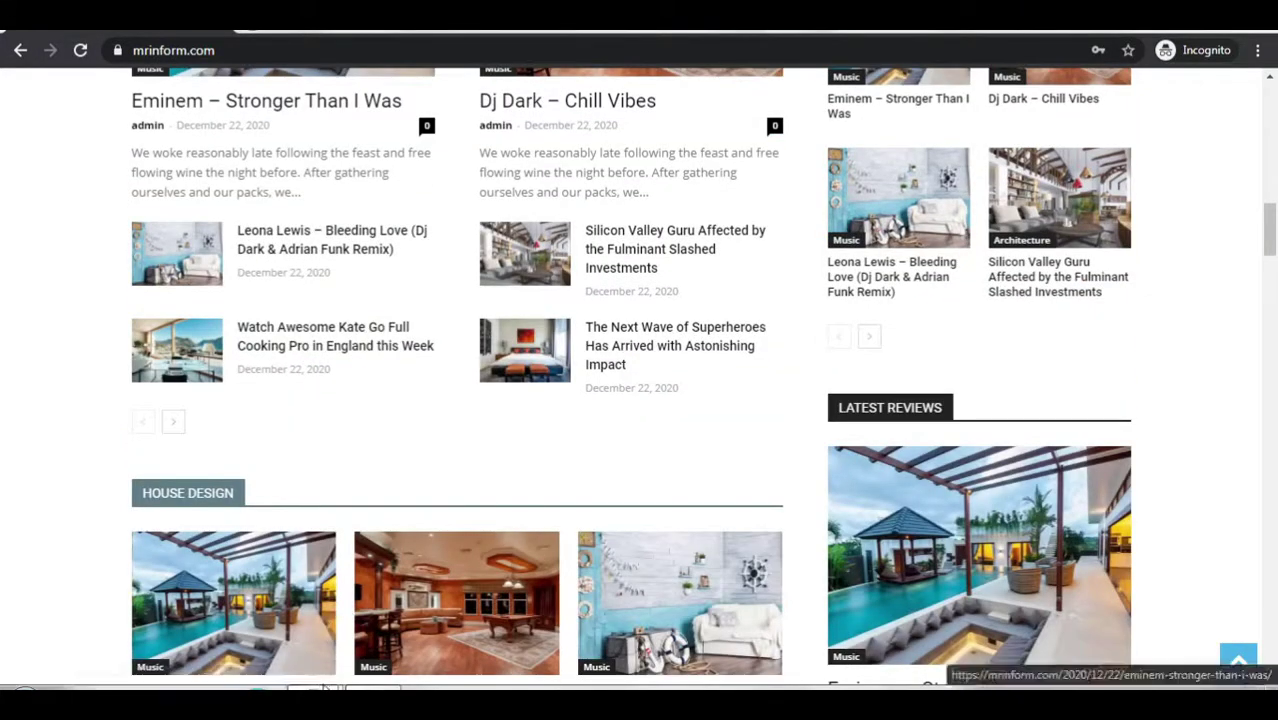
# Switch back to the popup's edit page and look over its form shortcode and publishing settings.
pyautogui.moveTo(277, 613)
pyautogui.click(248, 576)
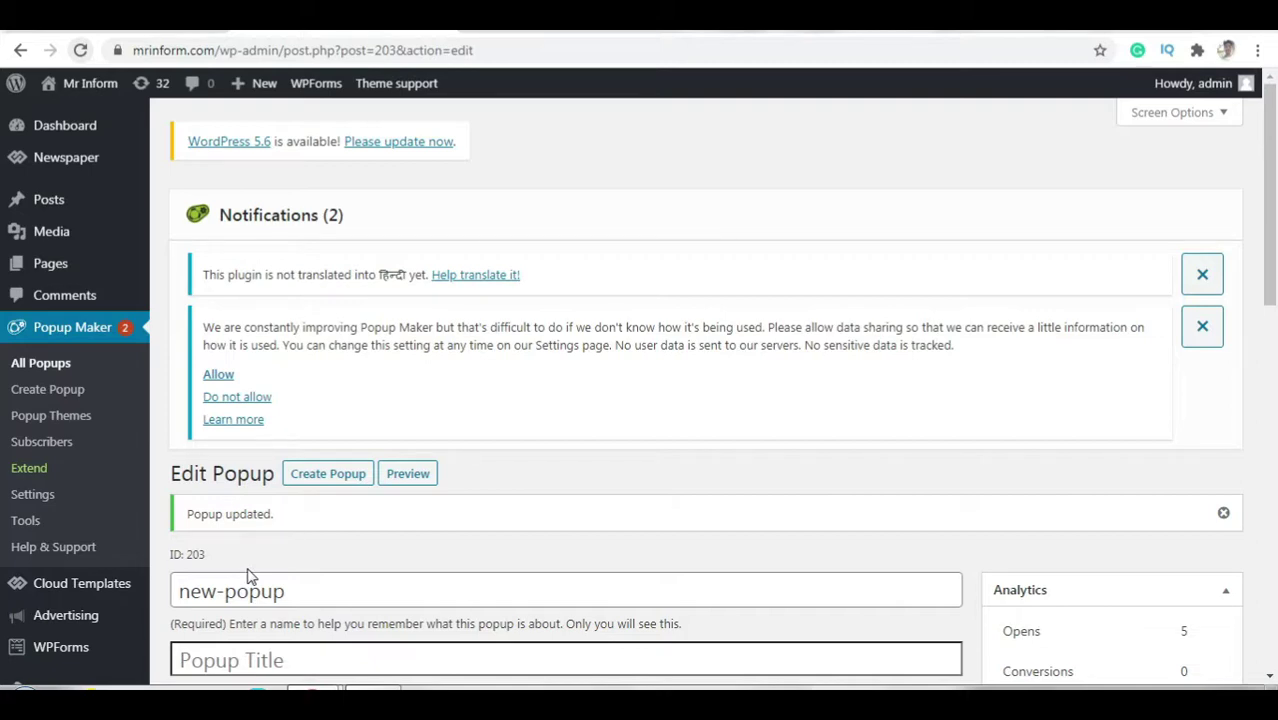
pyautogui.scroll(-5, 250, 577)
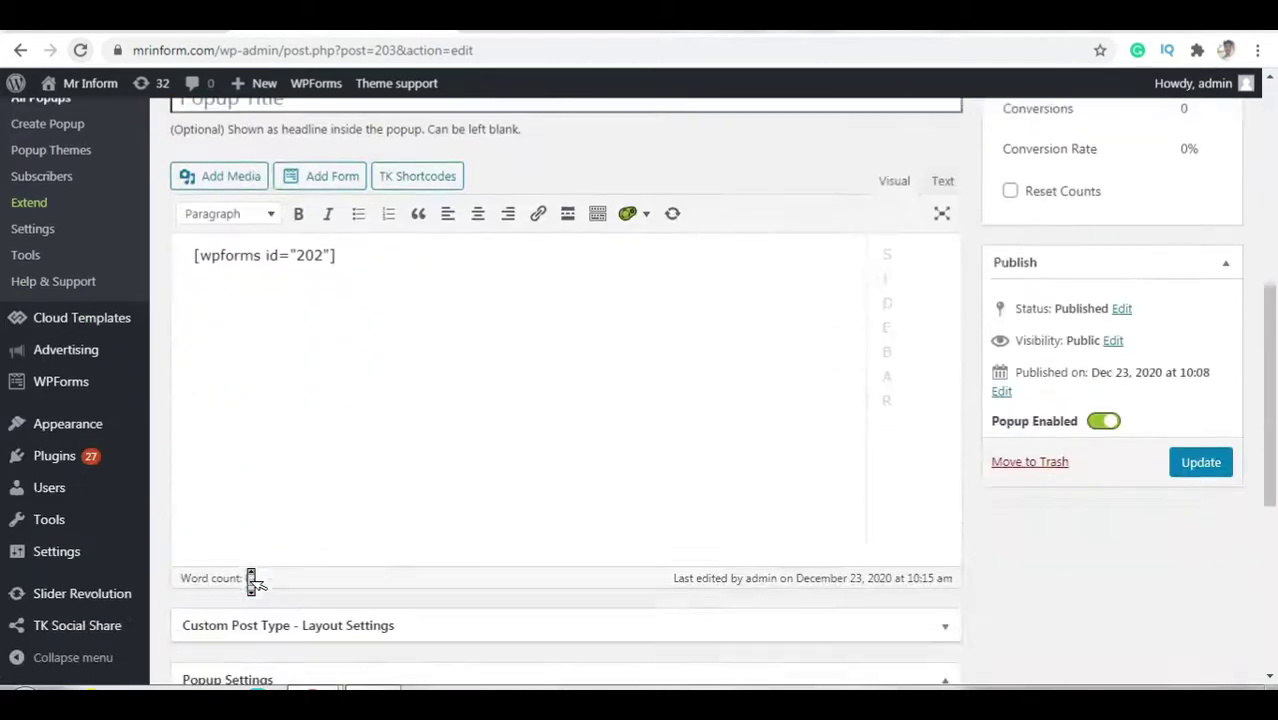